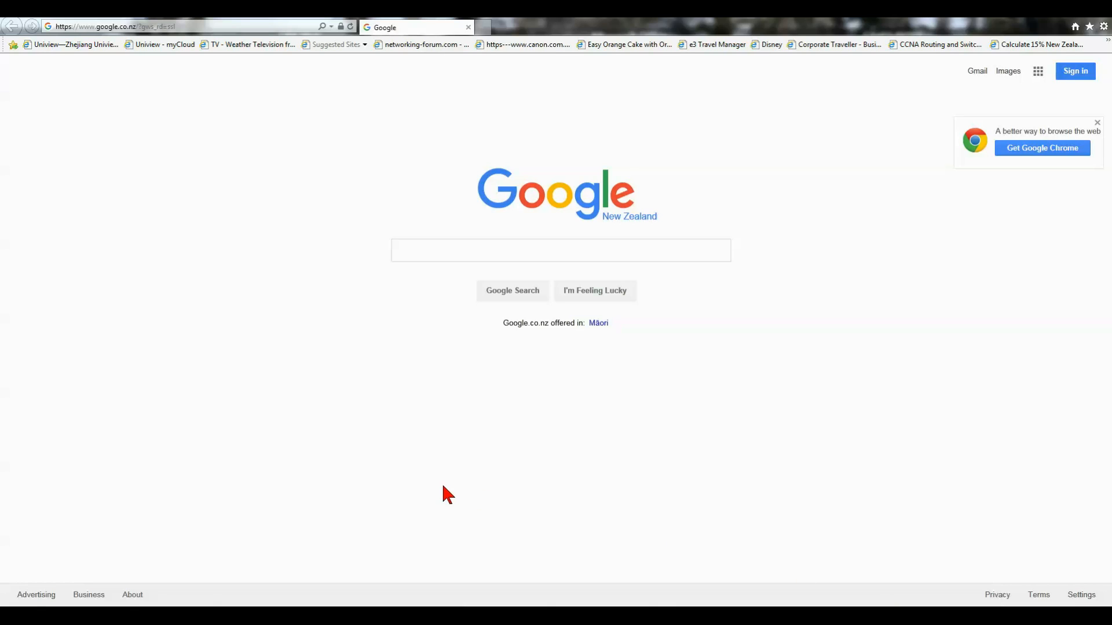
Step: Click into the search box on the New Zealand Google homepage
click(415, 251)
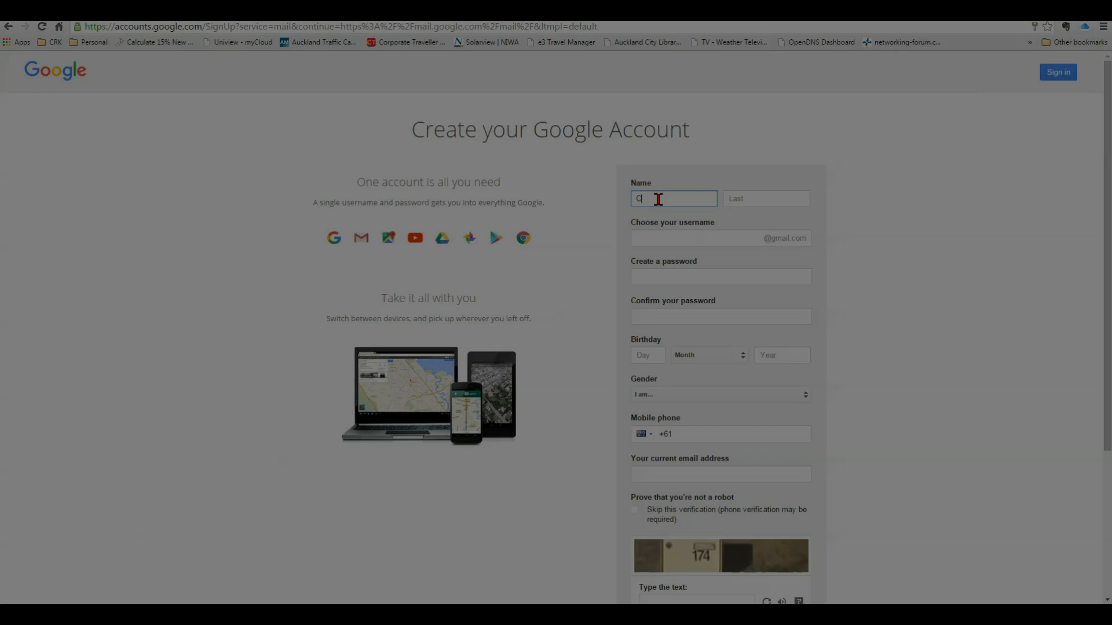
Step: Enter the first and last name on the Create your Google Account form
text(stomer)
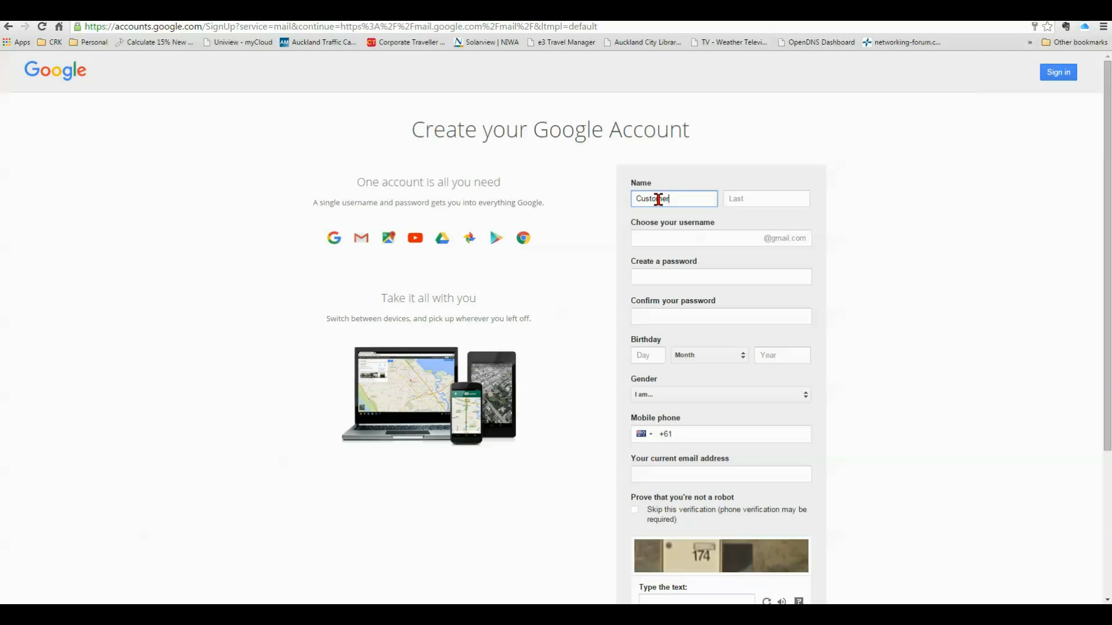
key(Tab)
text(Test)
key(Tab)
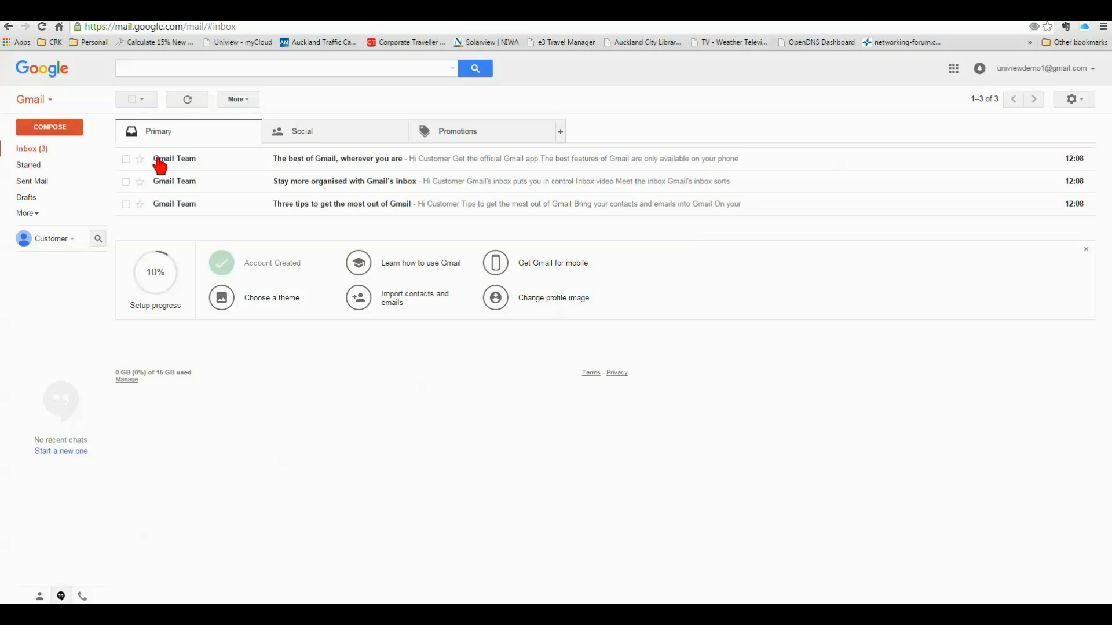
Step: Search Google for 'uniview mycloud' and open the Uniview myCloud website
click(42, 26)
text(uni)
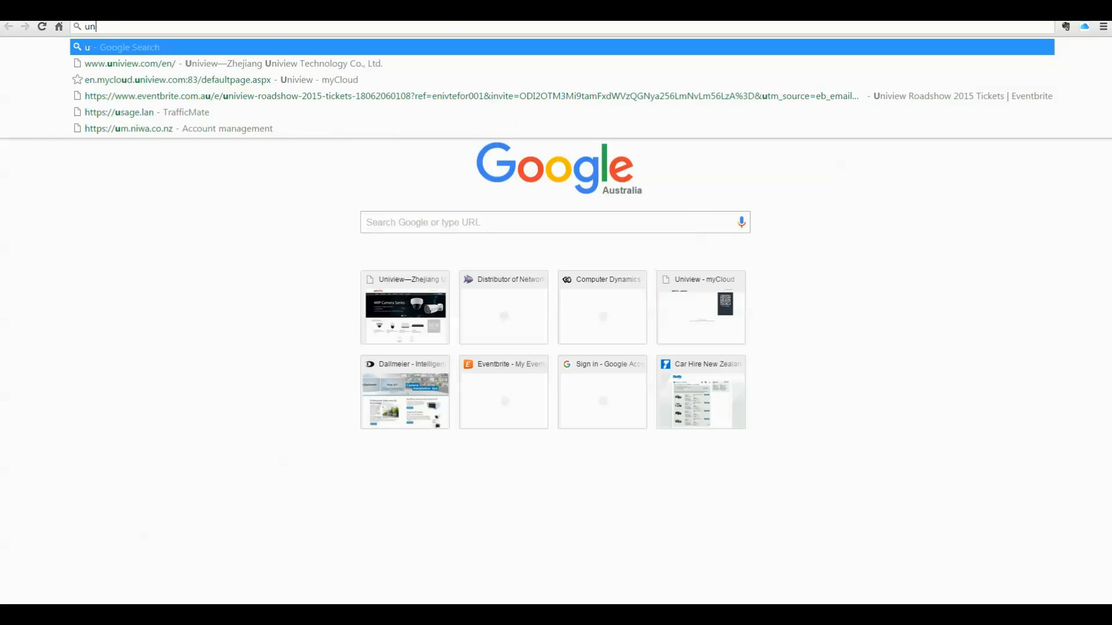
key(BackSpace)
key(BackSpace)
key(BackSpace)
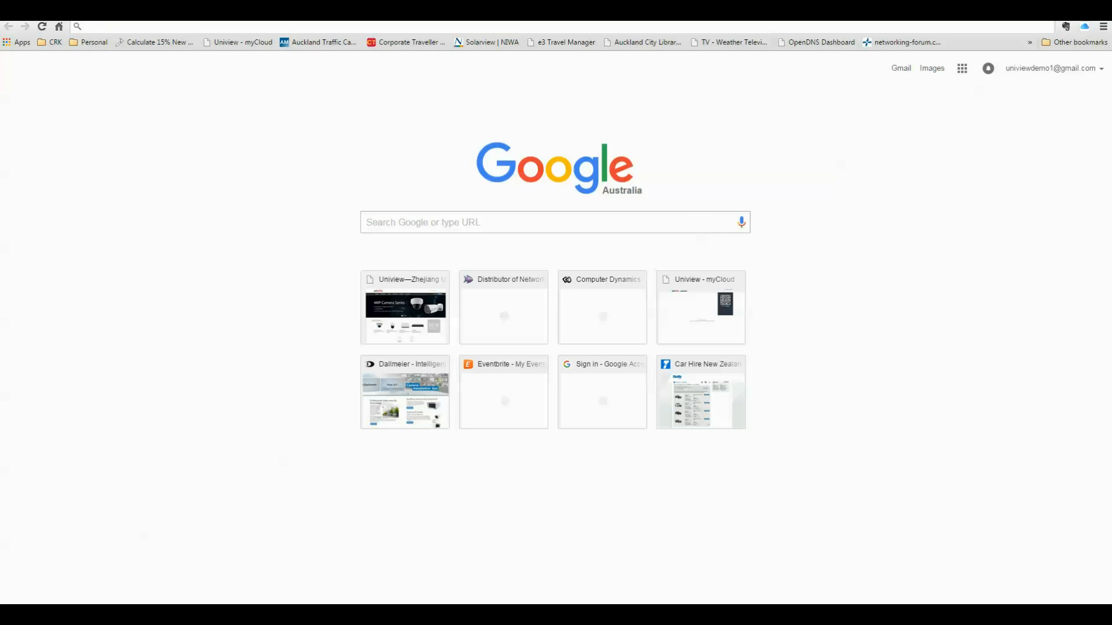
text(uni)
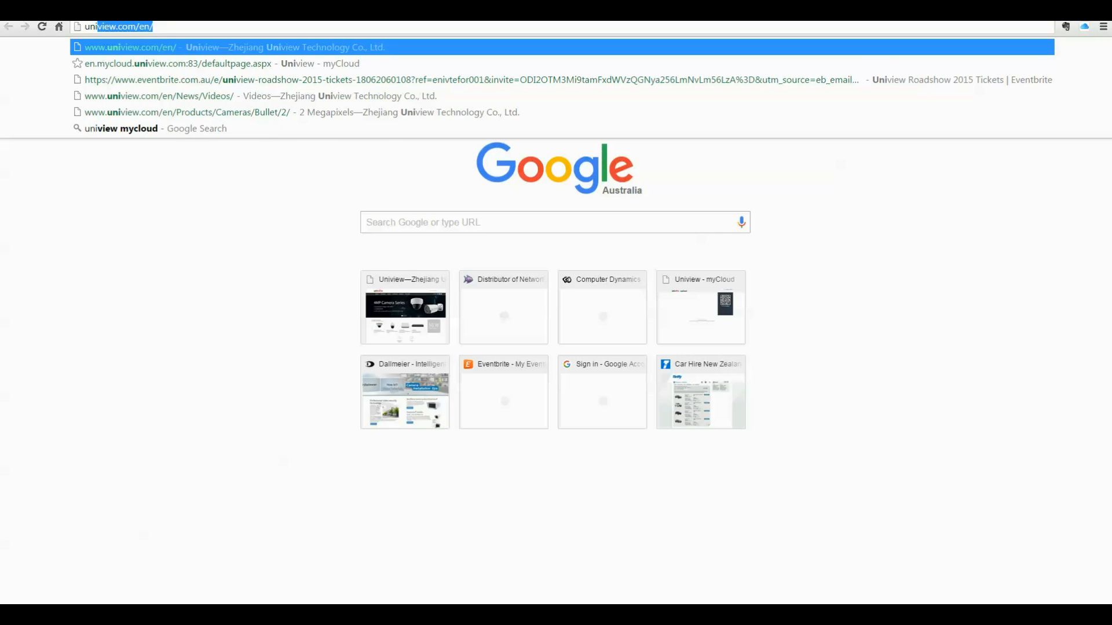
text(view mycou)
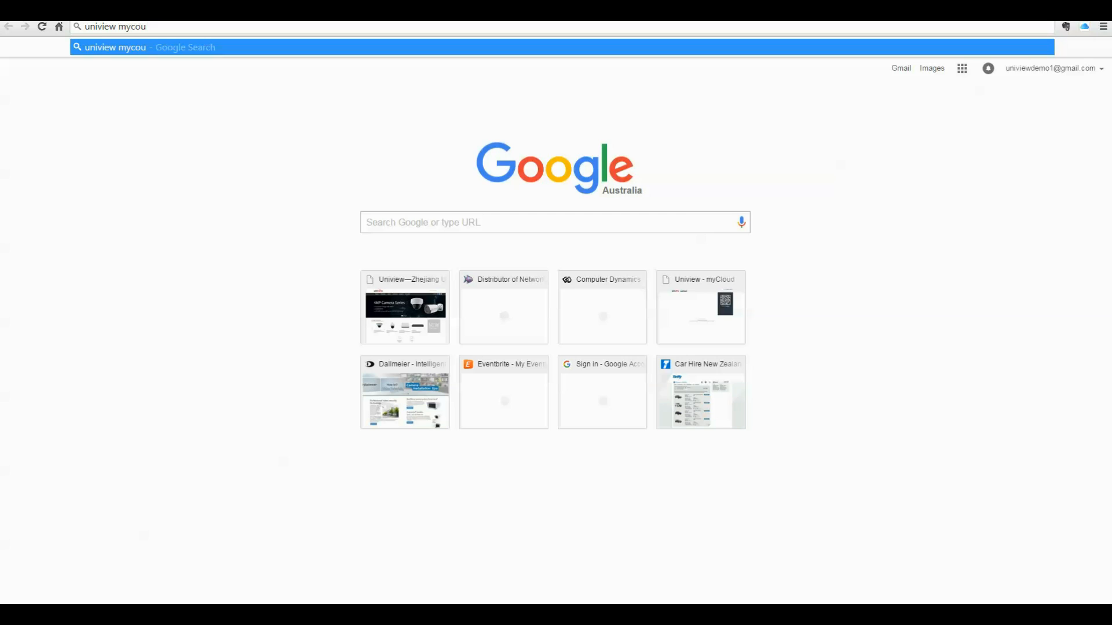
key(BackSpace)
key(BackSpace)
text(loud)
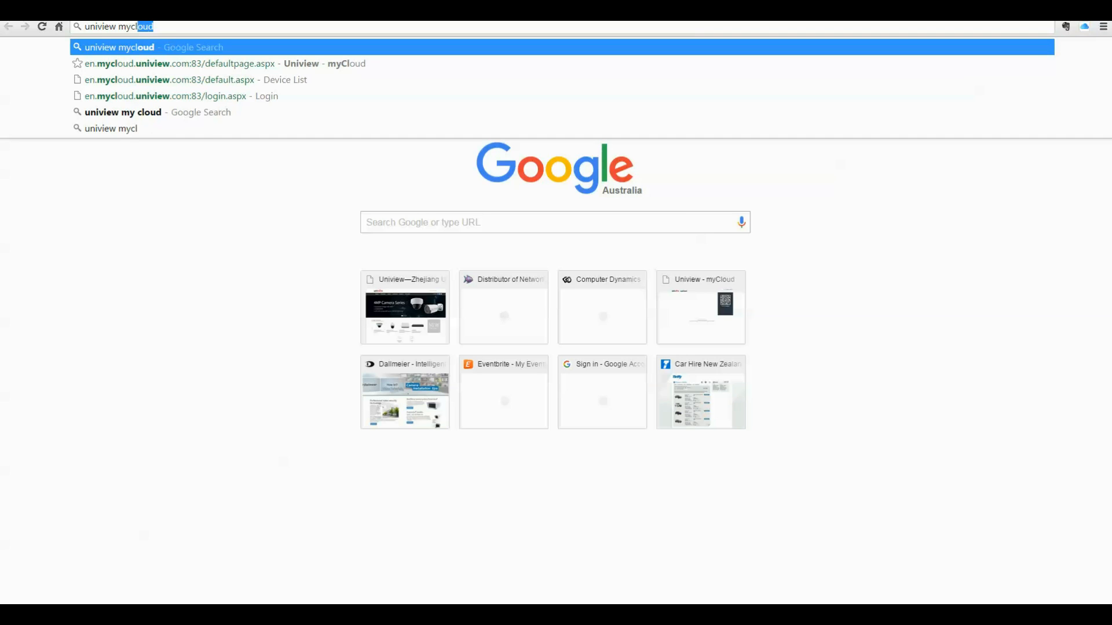
key(Escape)
key(Return)
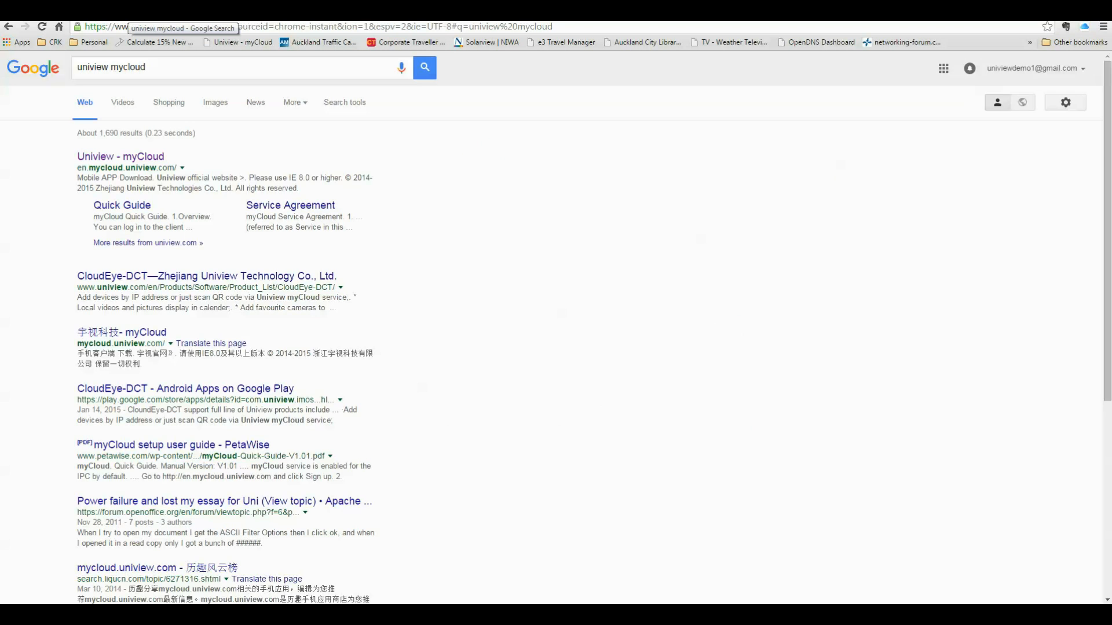
click(110, 157)
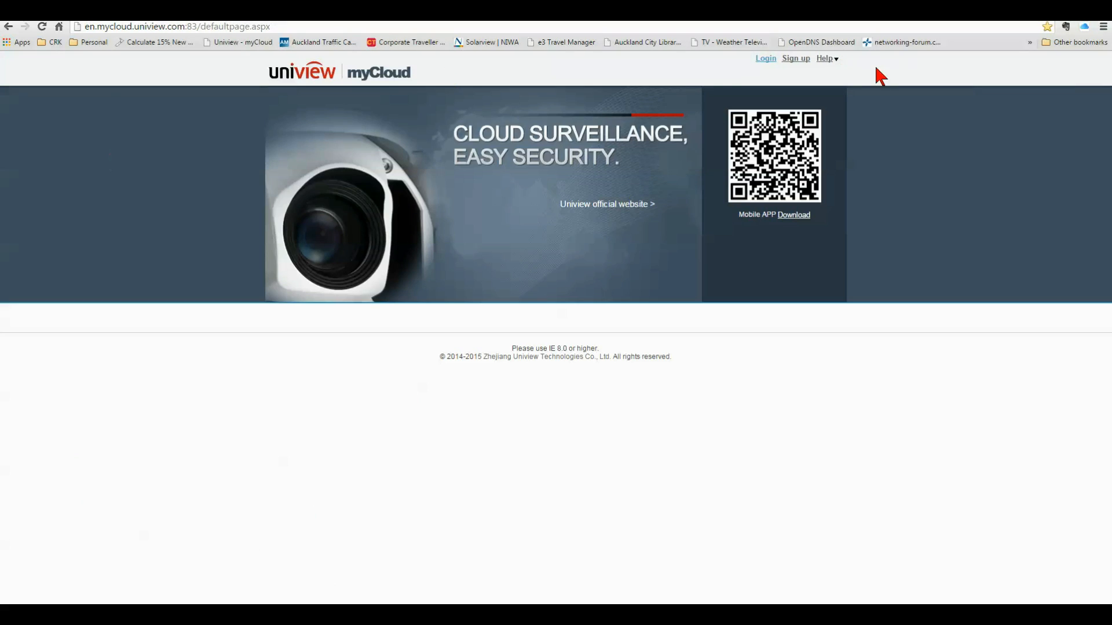
Step: Open myCloud sign-up and enter username, password, confirmation, and begin the email address
click(795, 59)
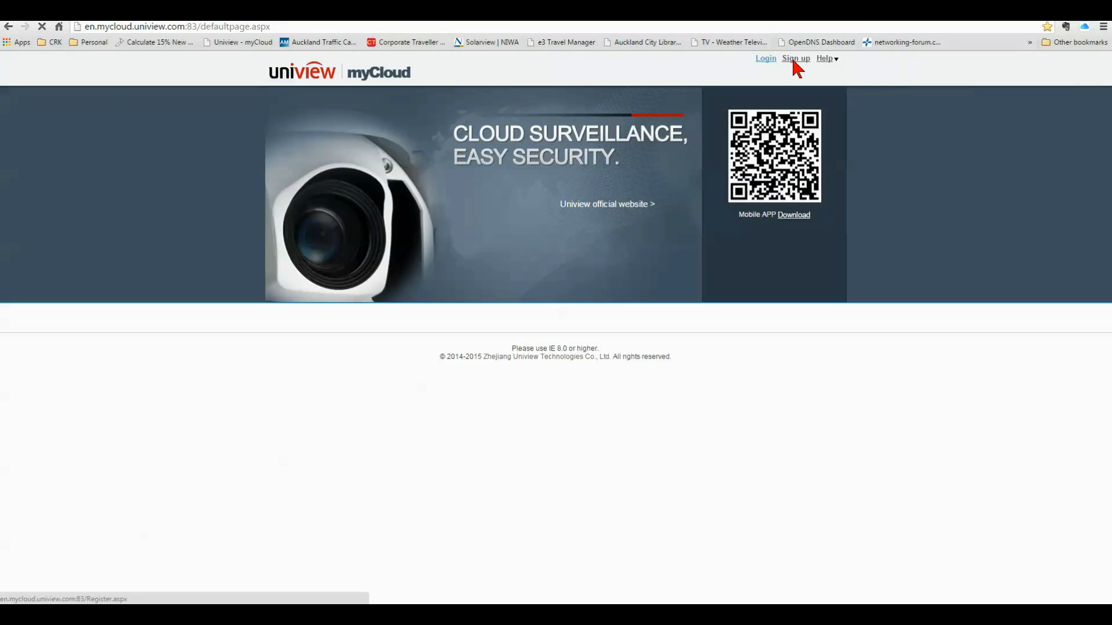
click(529, 169)
text(uniview)
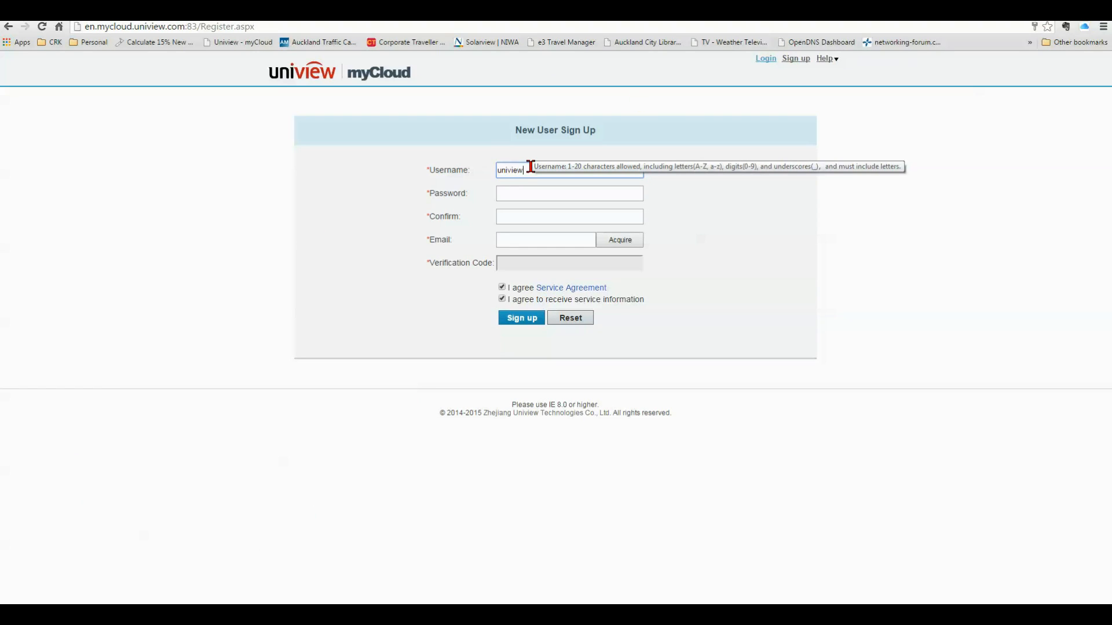
text(d)
key(Tab)
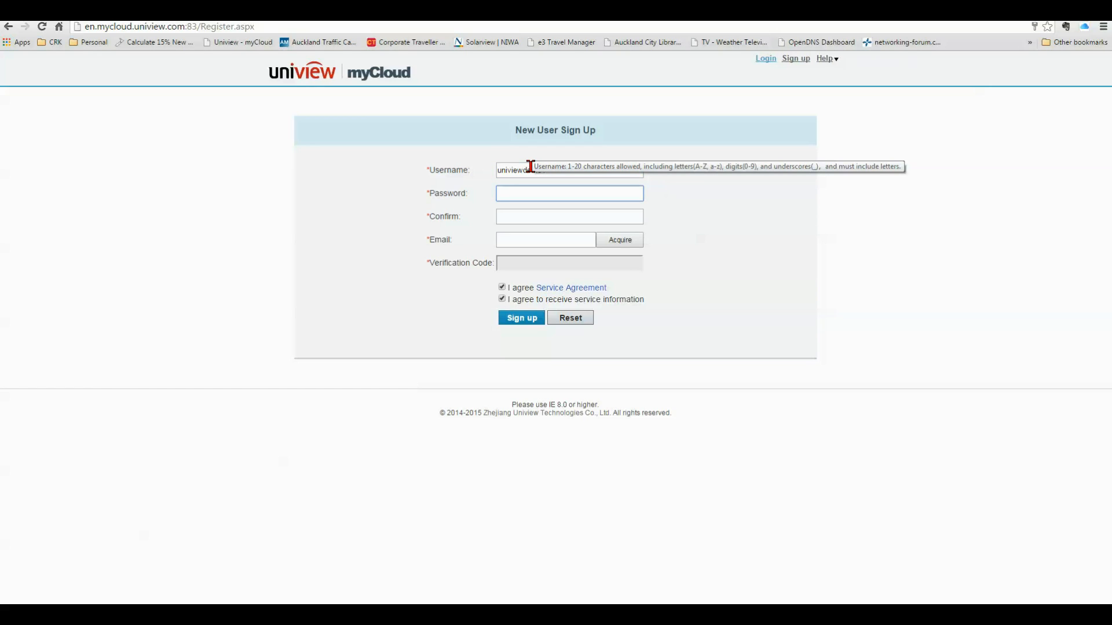
text(***********)
key(Tab)
text(************)
key(Tab)
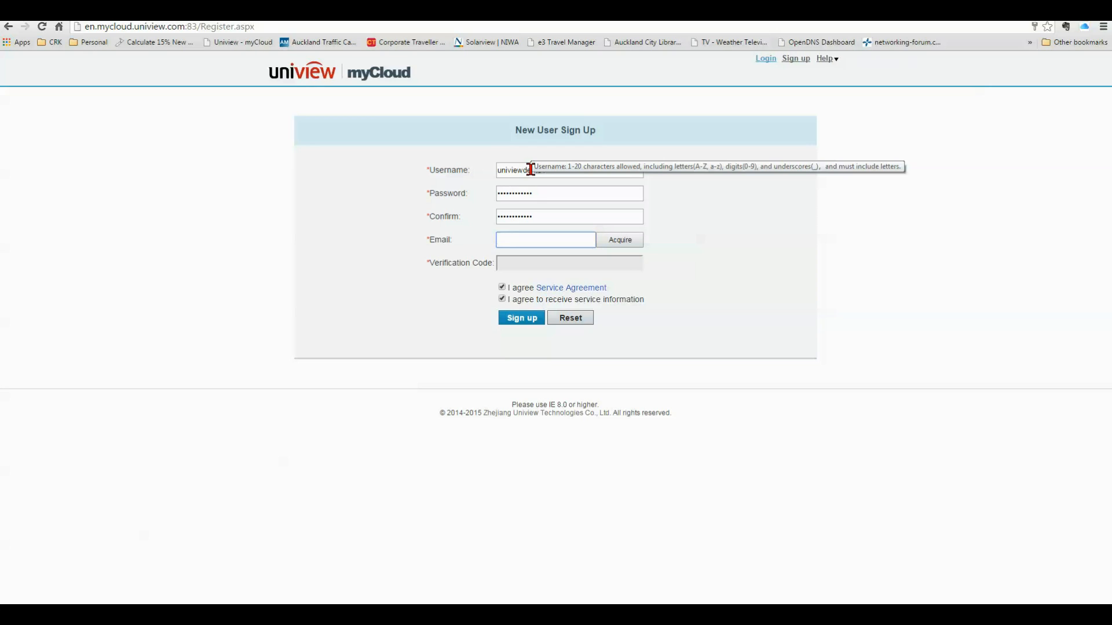
text(un)
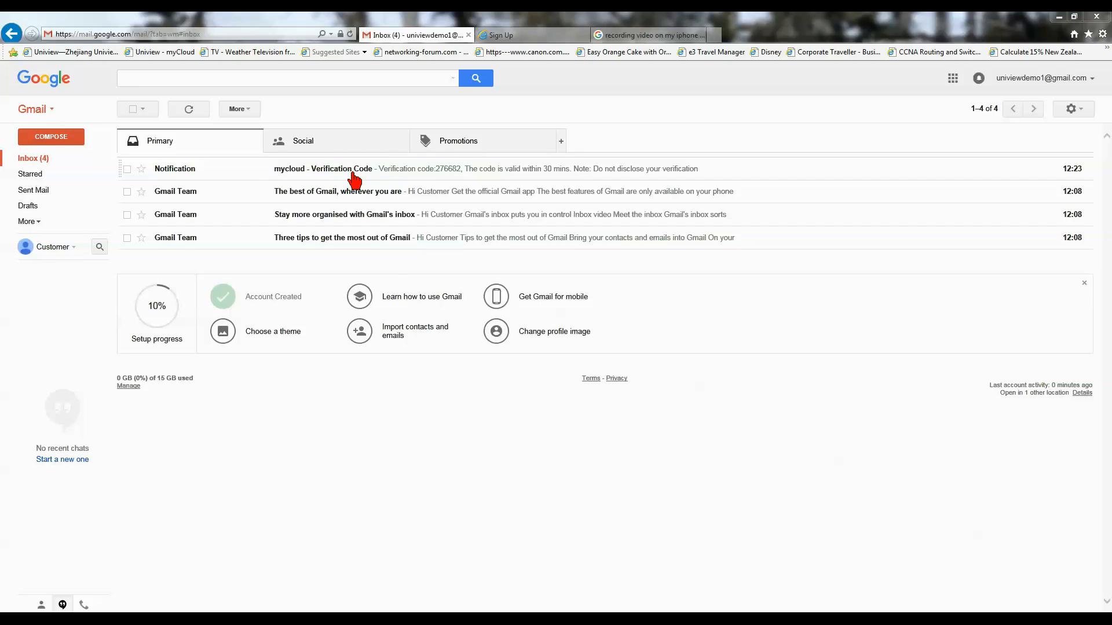
Step: Copy the verification code from the mycloud email and return to the sign-up page
click(389, 173)
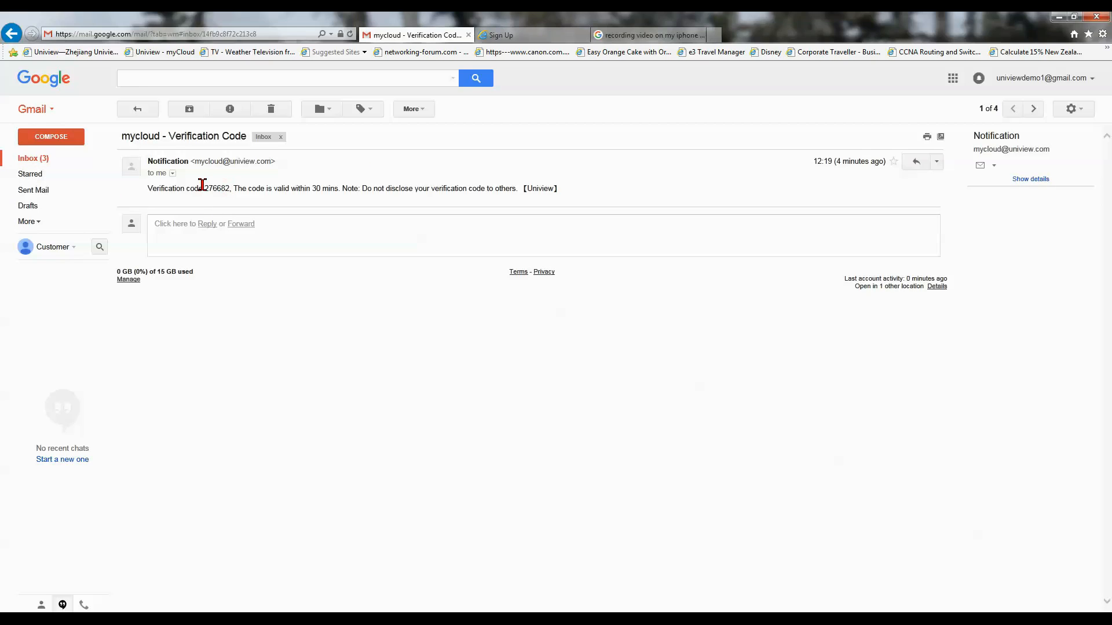
drag(205, 189, 231, 190)
right_click(215, 192)
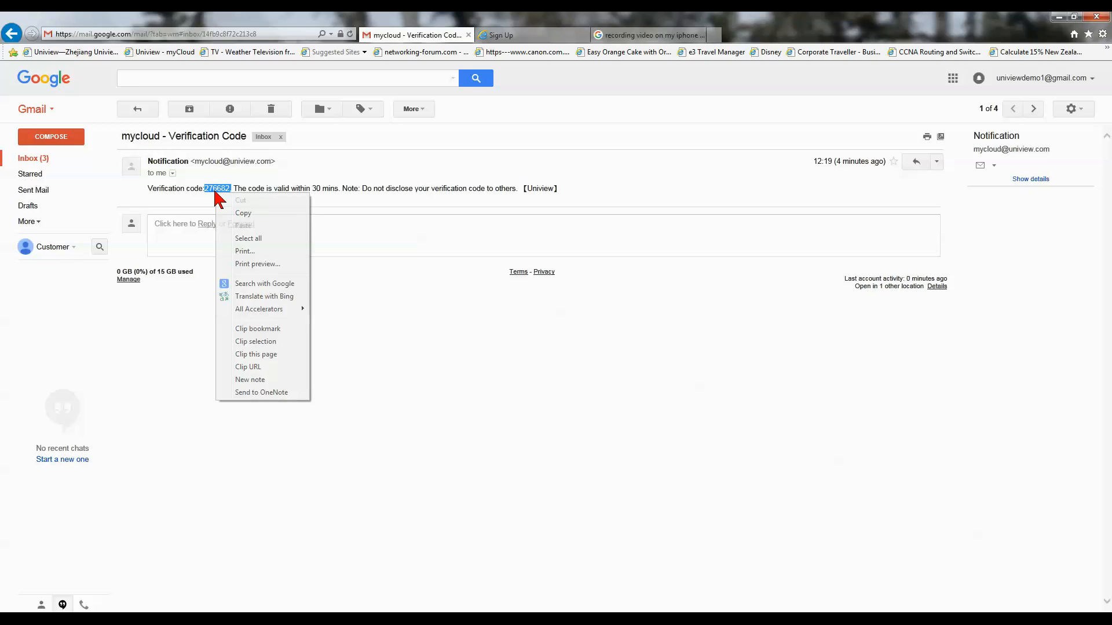
click(244, 212)
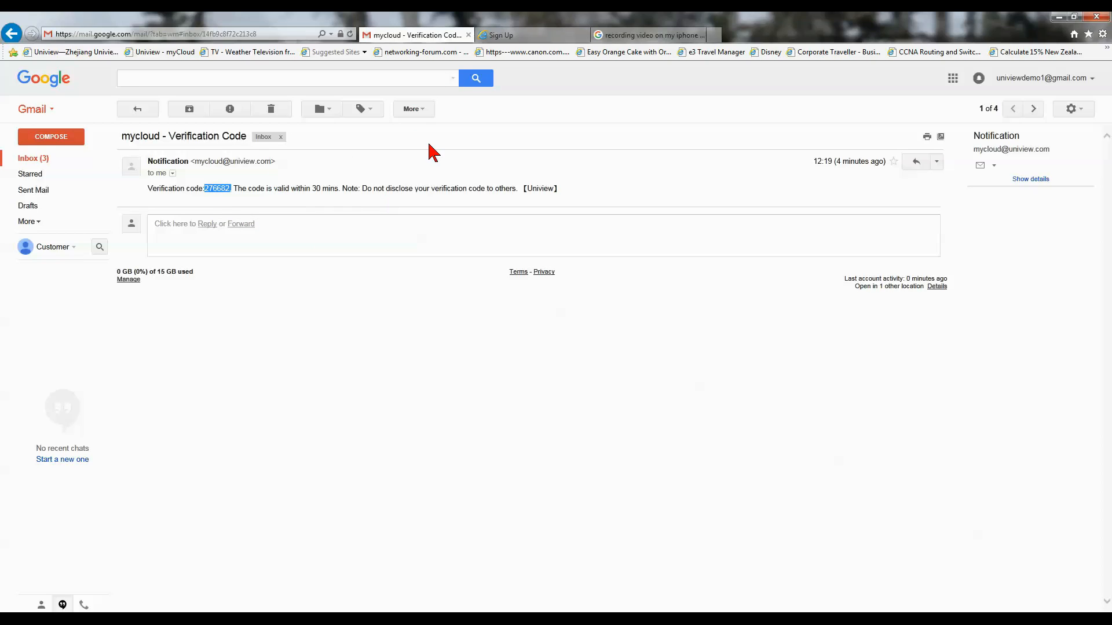
click(523, 35)
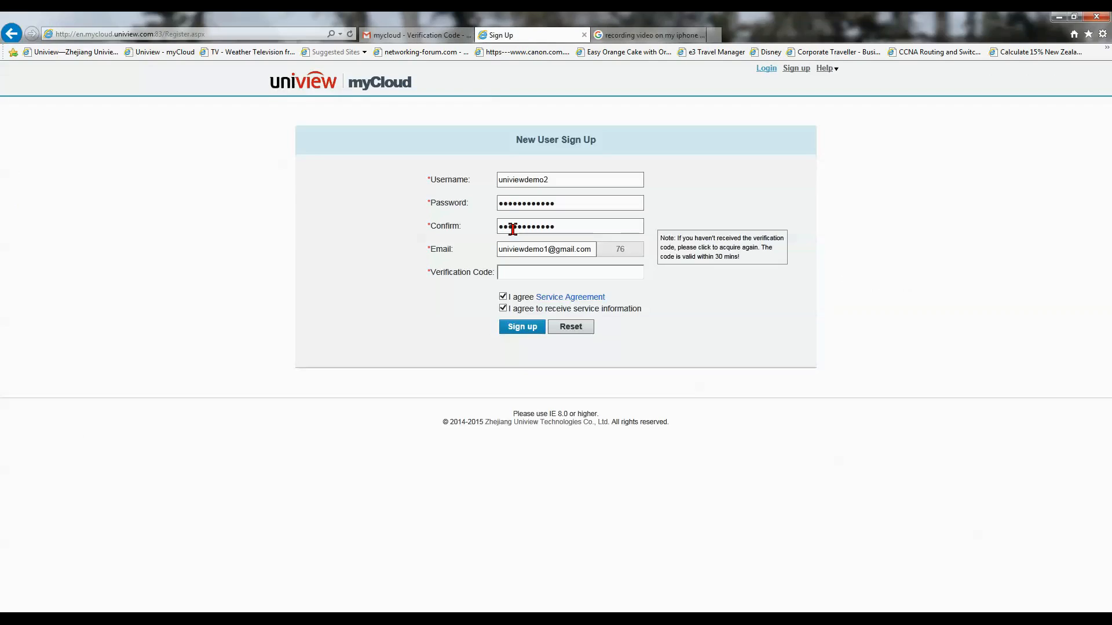
Step: Paste the verification code into the form and submit the myCloud sign-up
click(507, 274)
key(ctrl+v)
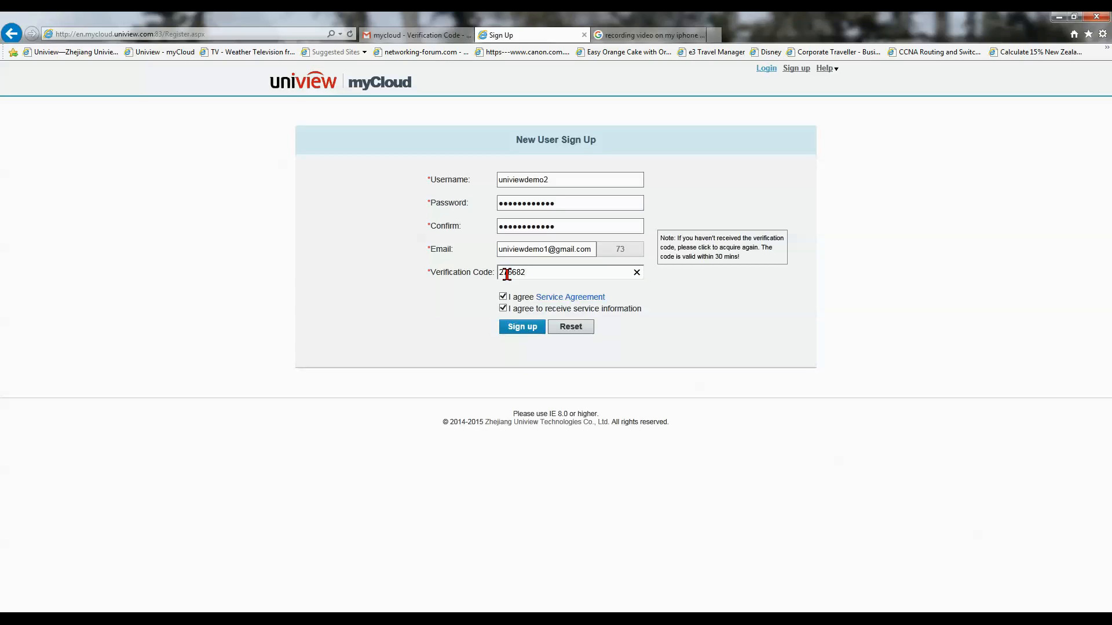
click(523, 328)
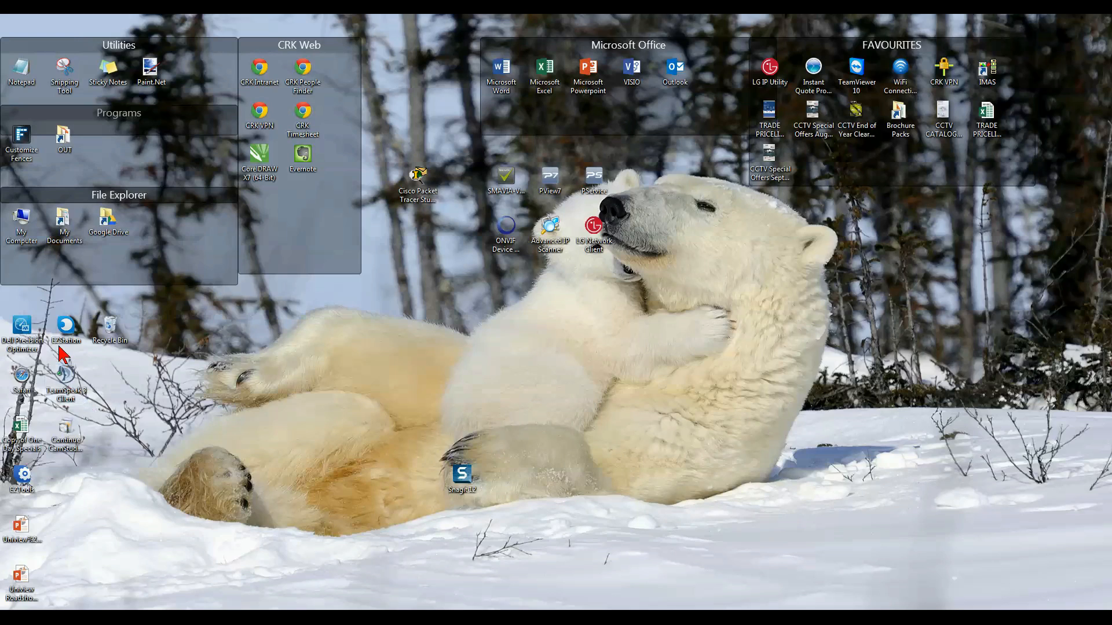
Step: Open the NVR202-08EP recorder's web page from EZStation's Online Device list
mouse_move(303, 619)
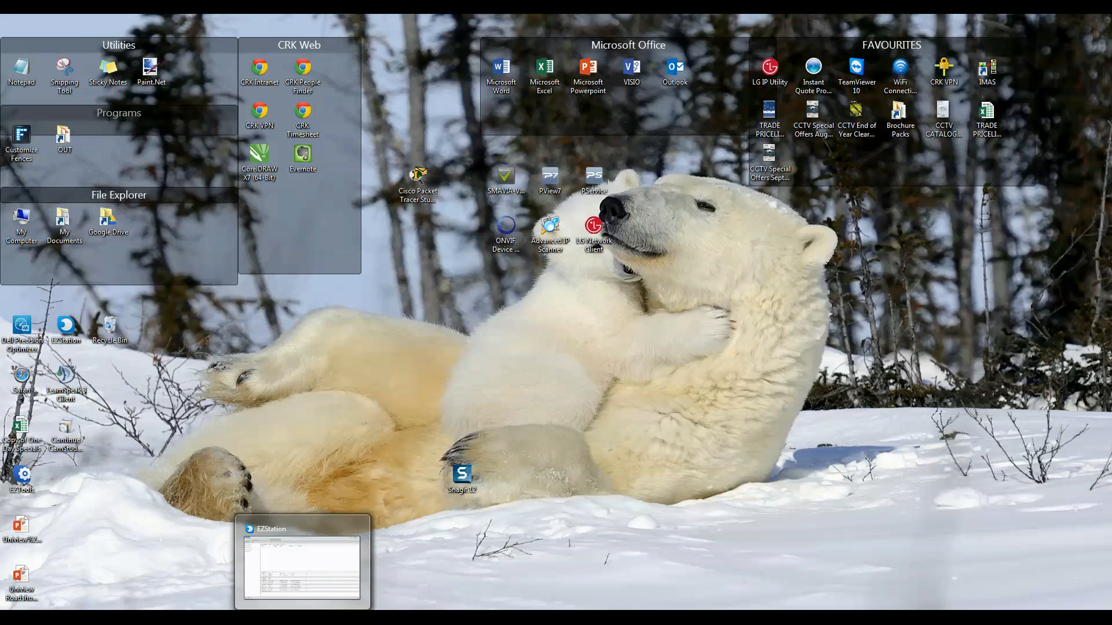
click(302, 619)
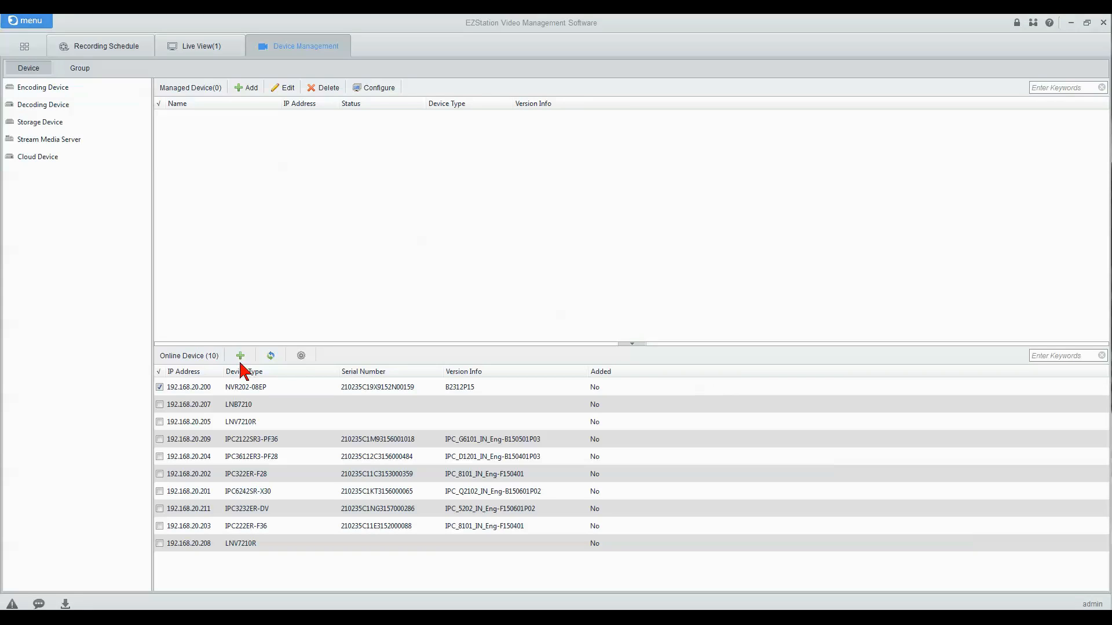
right_click(262, 389)
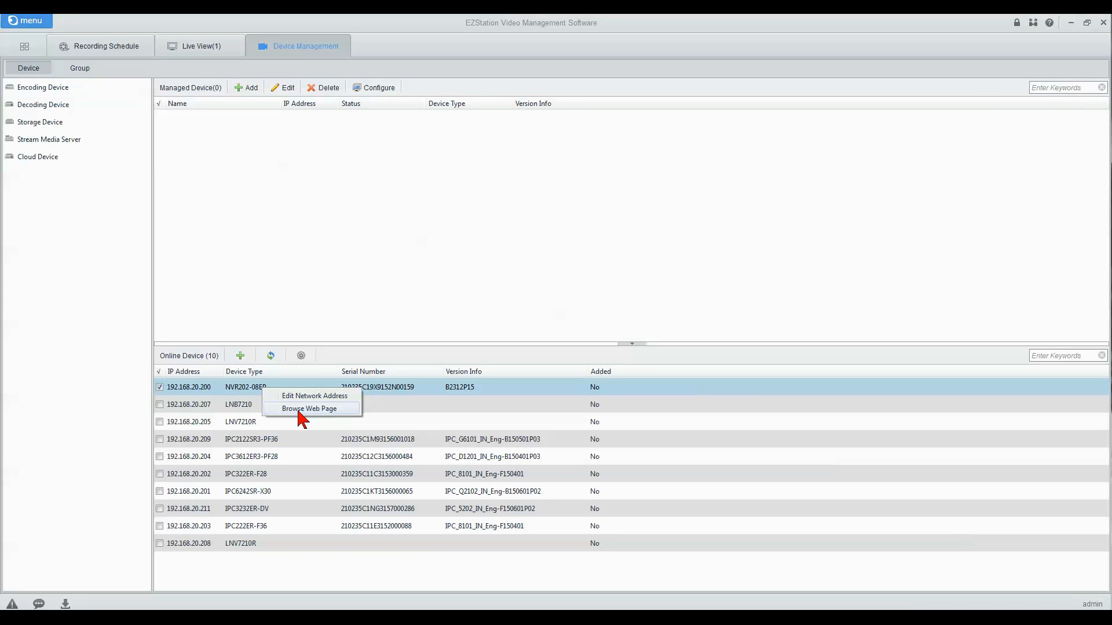
click(299, 408)
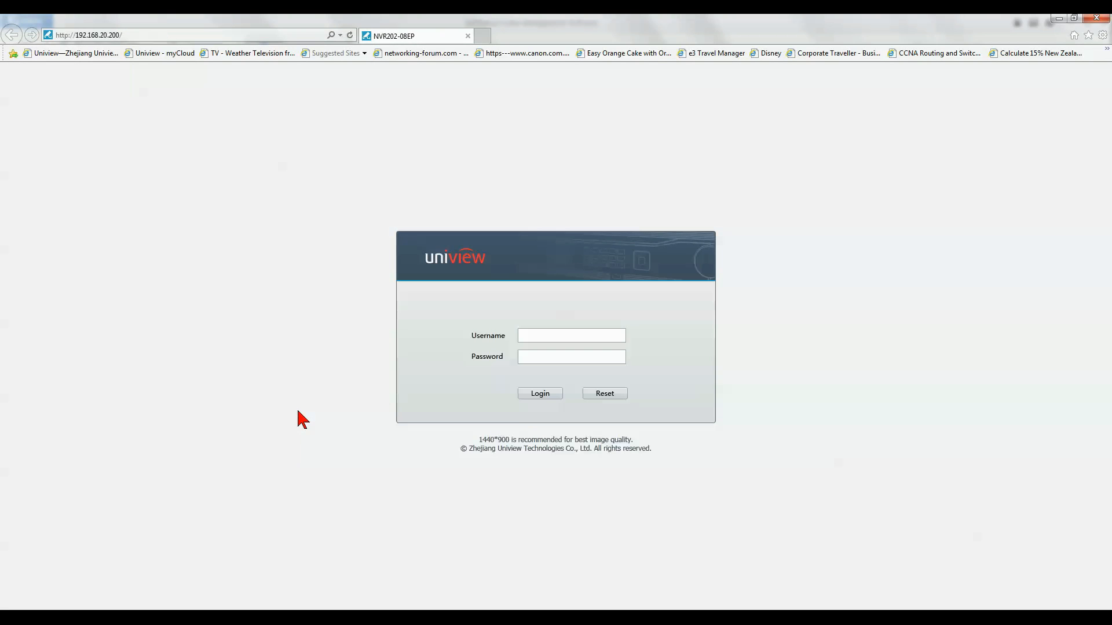
Step: Open the recorder's myCloud settings under Settings > Network
text(ad)
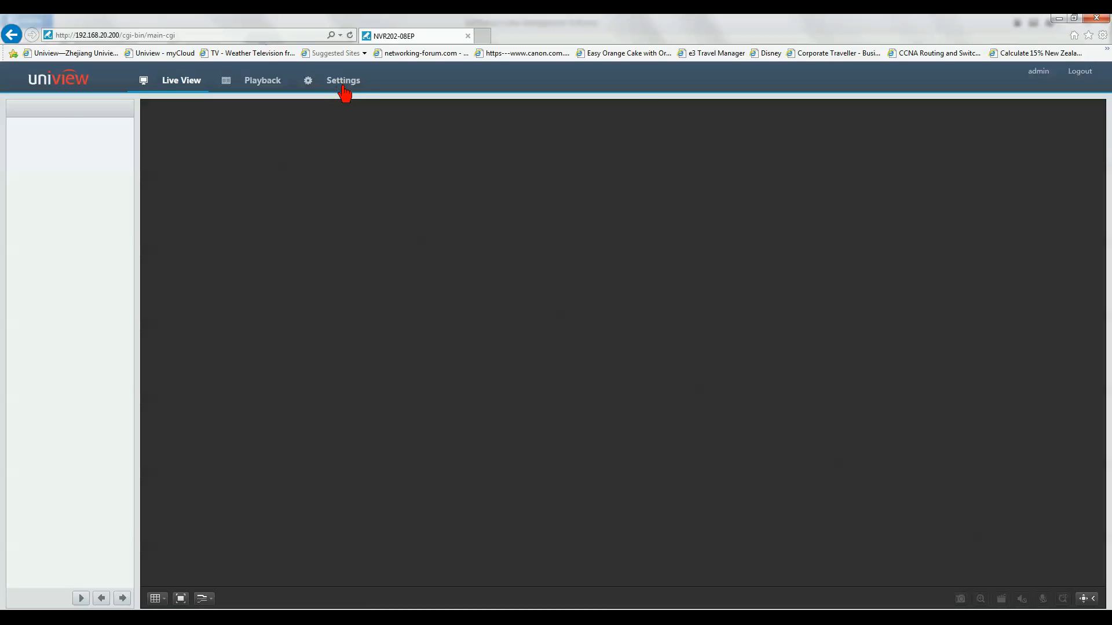
click(343, 84)
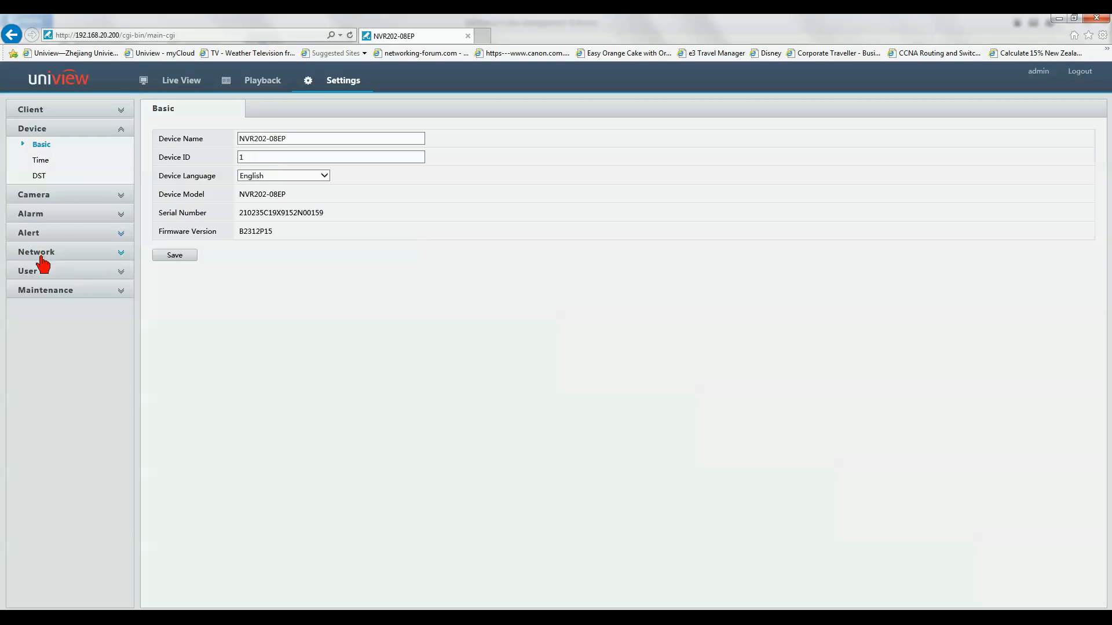
click(40, 257)
click(60, 254)
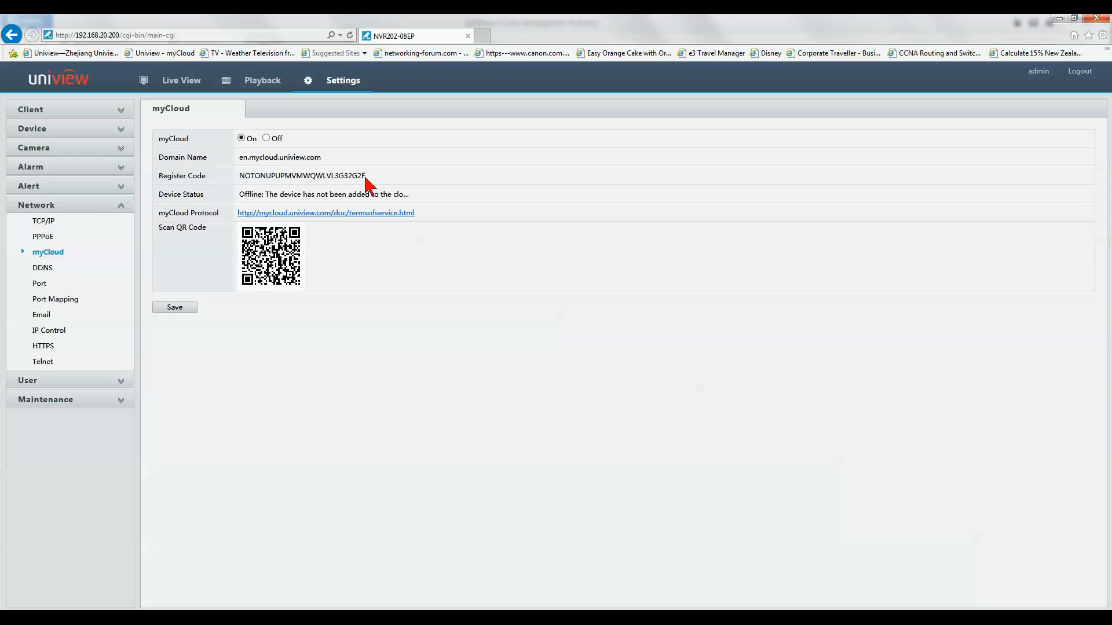
Step: Copy the NVR's myCloud register code
drag(366, 175, 239, 175)
right_click(253, 181)
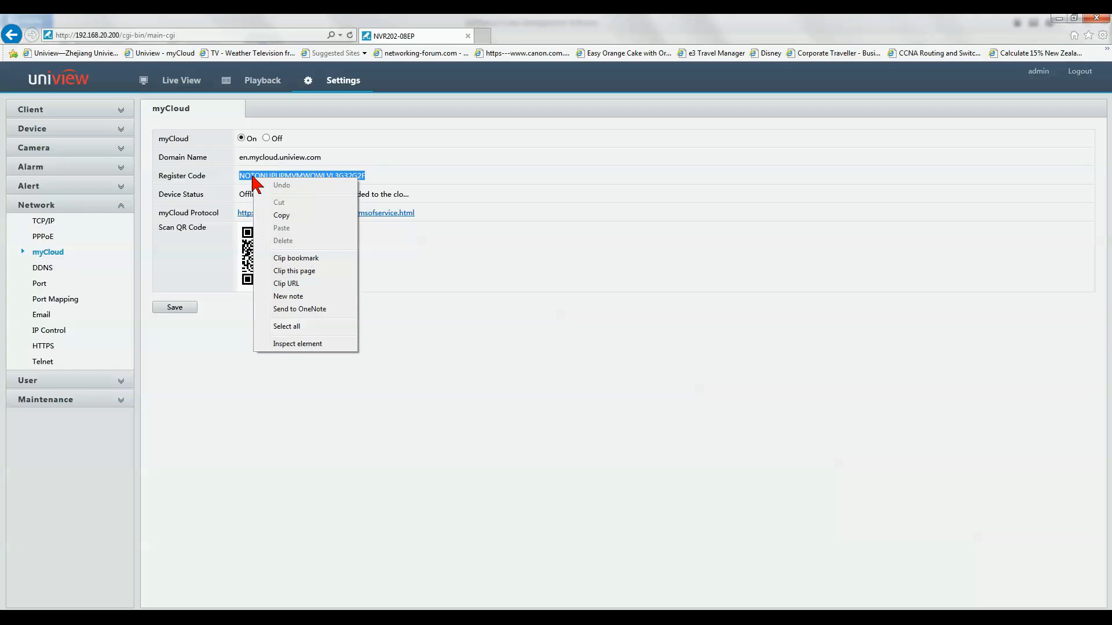
click(283, 216)
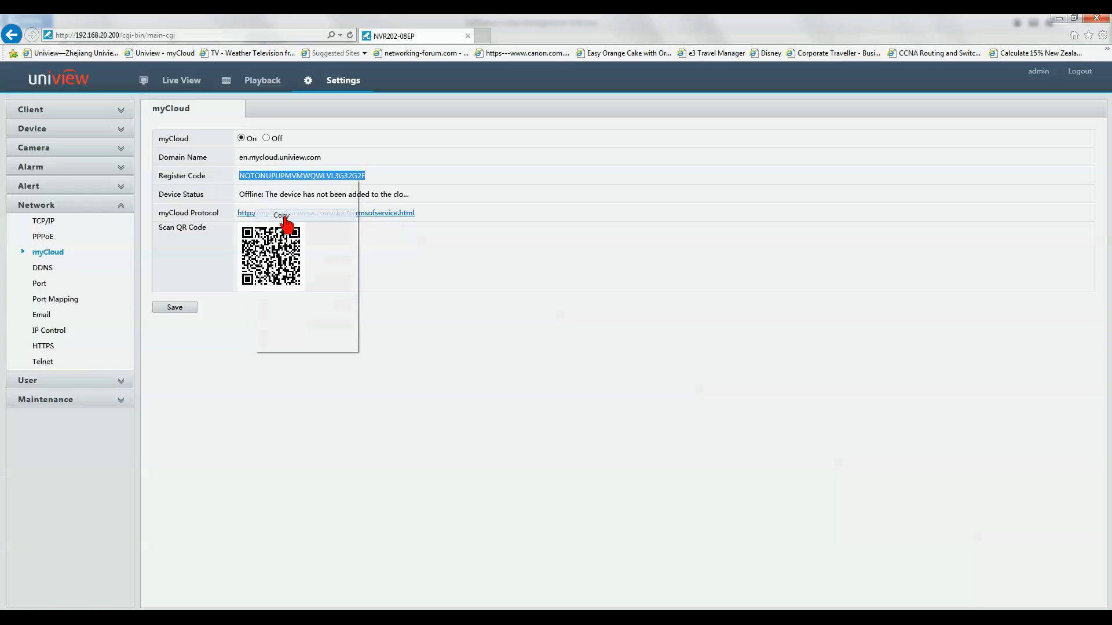
click(266, 608)
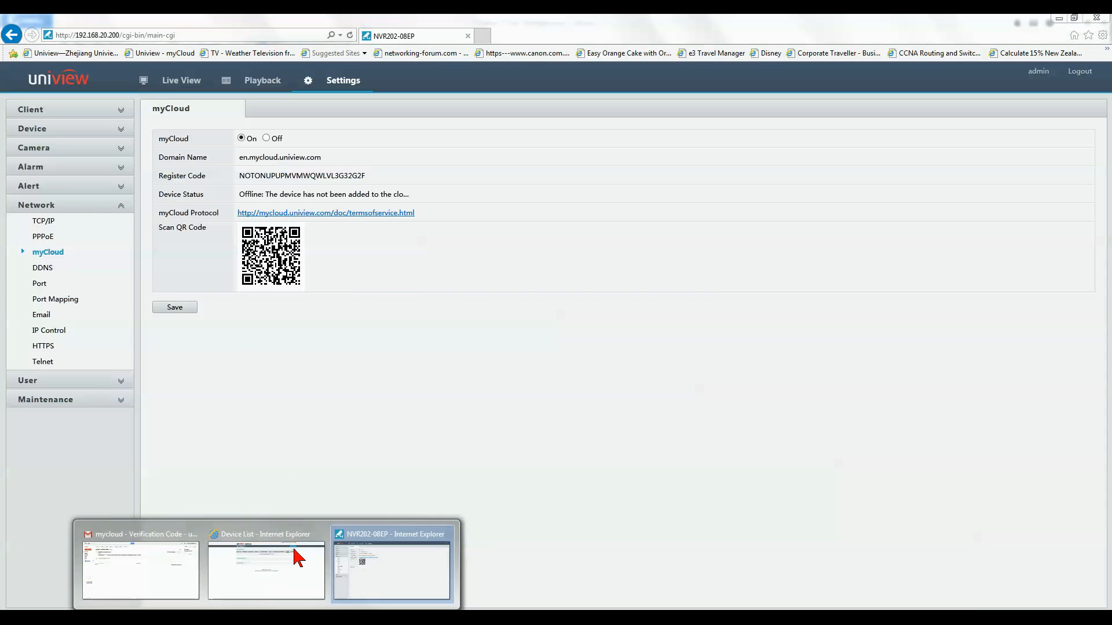
Step: Add the recorder to myCloud with the pasted register code, naming it Customerdemo2
click(269, 536)
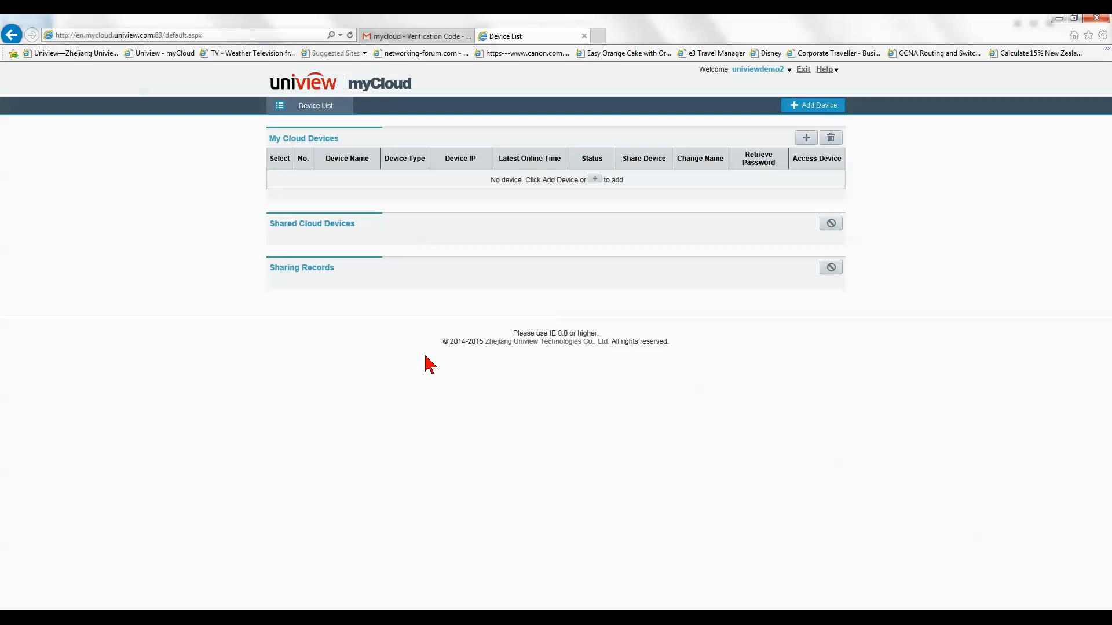
click(817, 113)
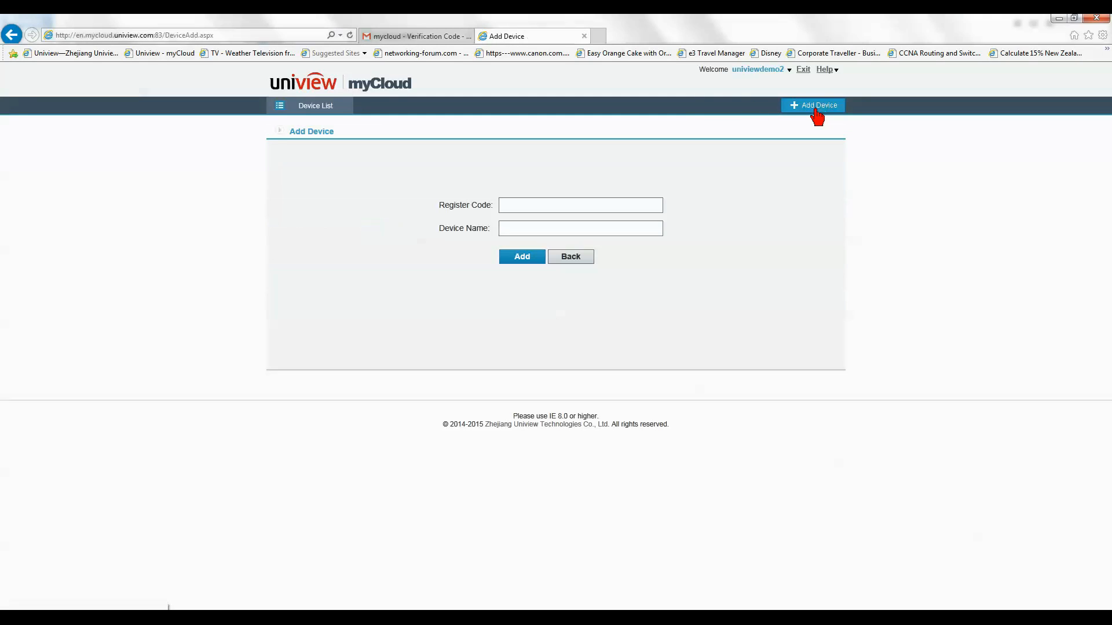
click(515, 206)
key(ctrl+v)
key(Tab)
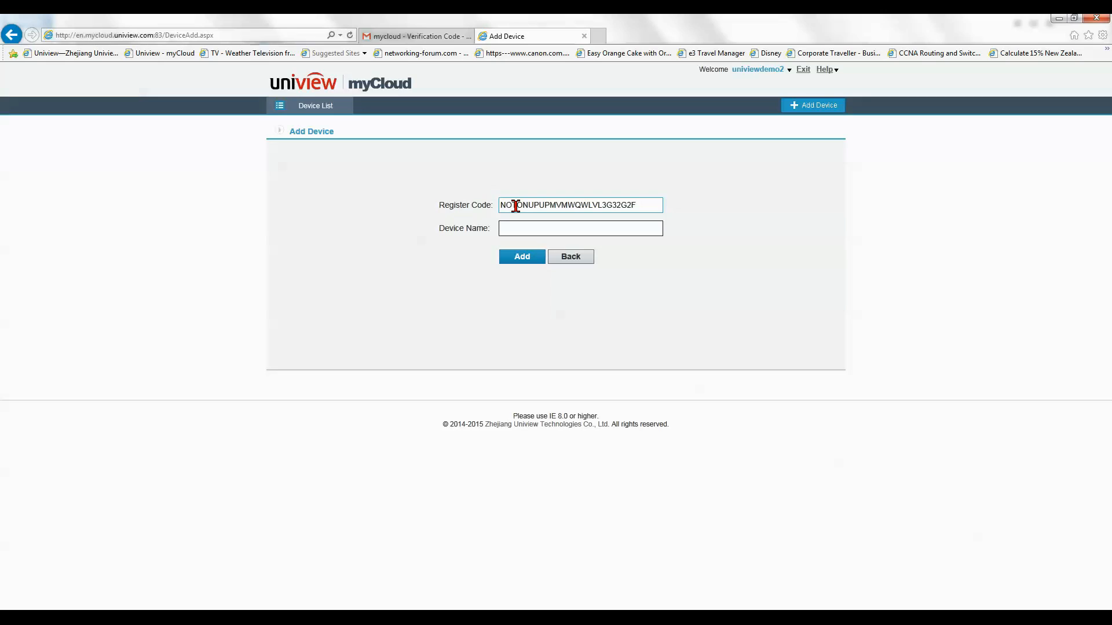
text(Customerdemo2)
click(527, 260)
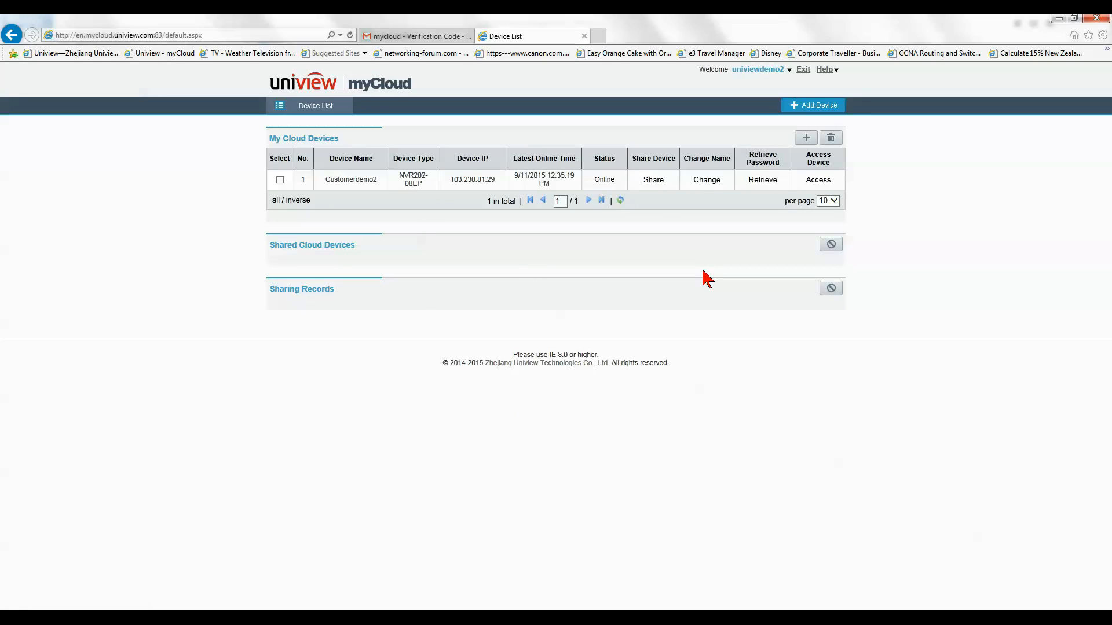
Step: Share Customerdemo2 with another myCloud user, described as Service Account
click(653, 180)
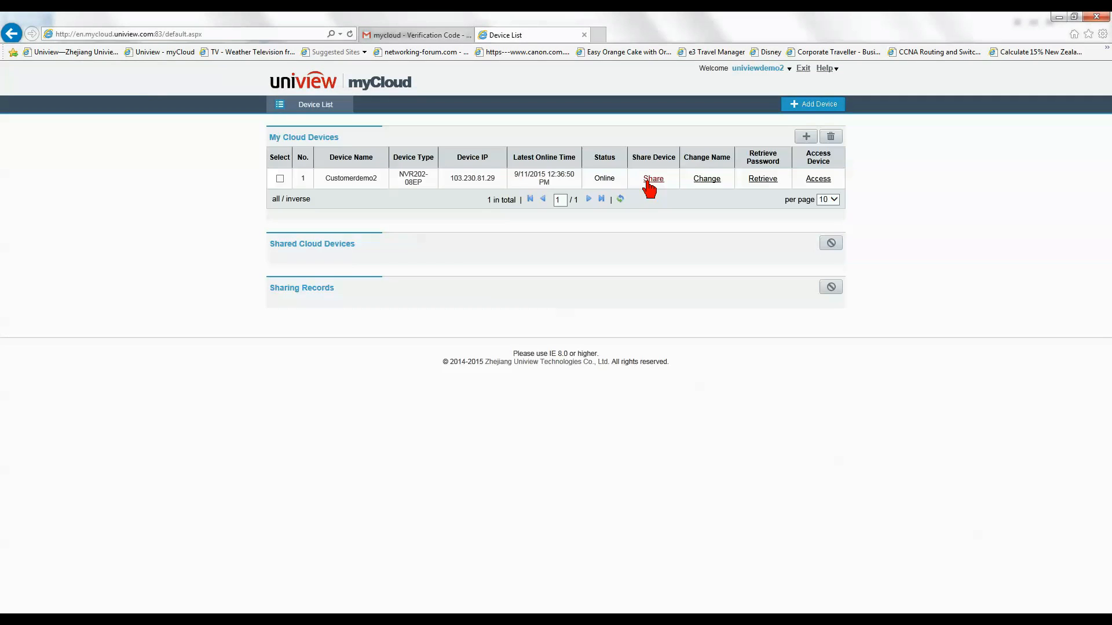
click(657, 181)
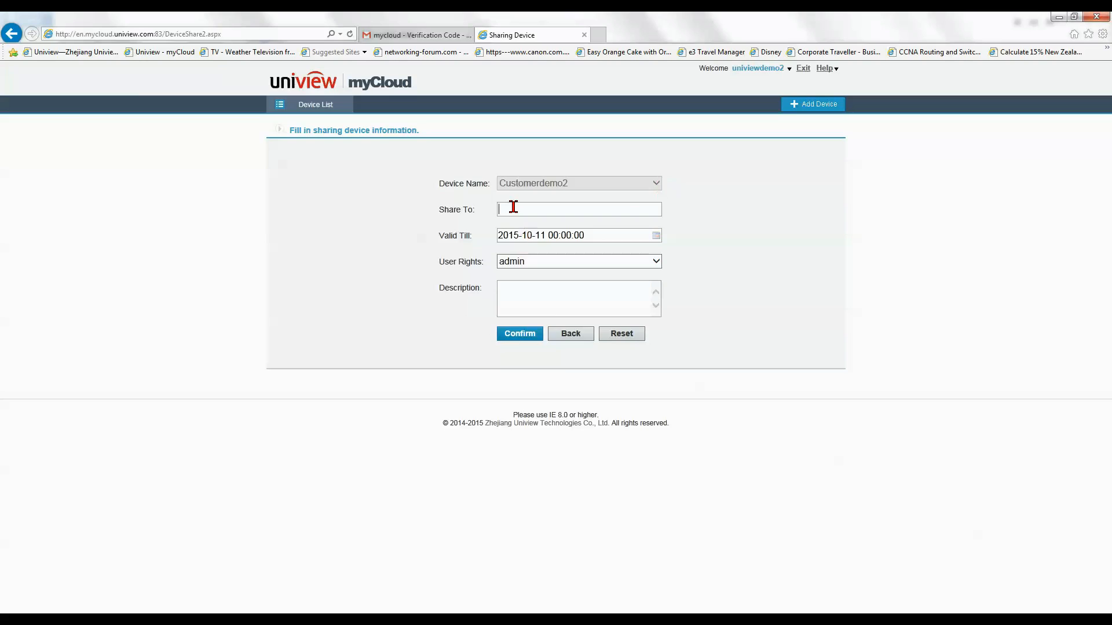
click(513, 209)
text(crk)
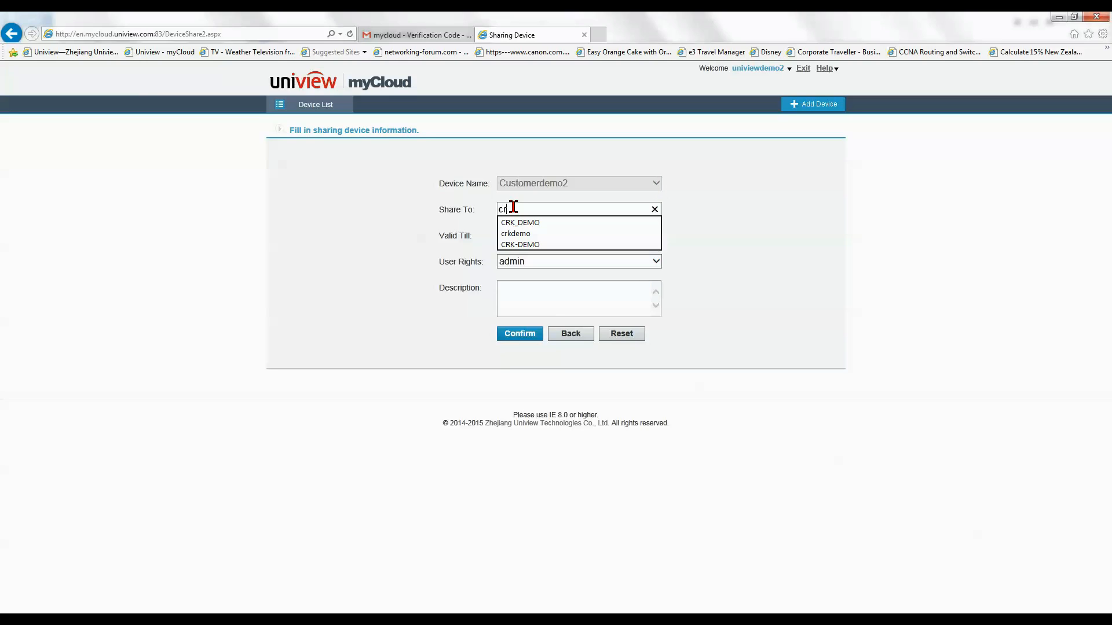
text(demo)
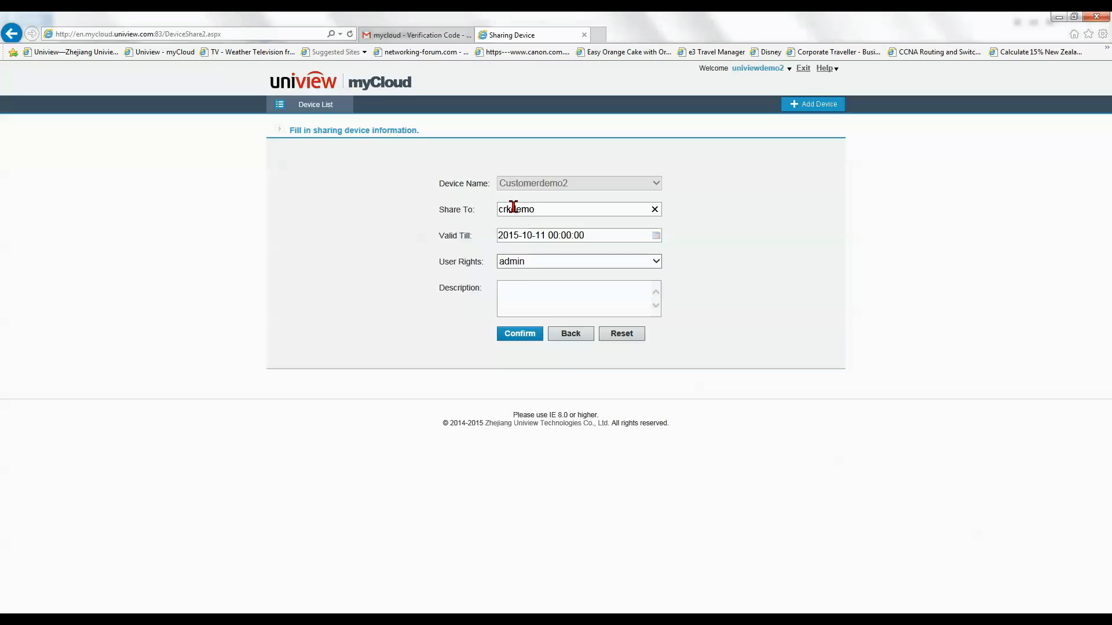
click(521, 298)
text(Ser)
text(vice Cust)
text(unt)
click(530, 335)
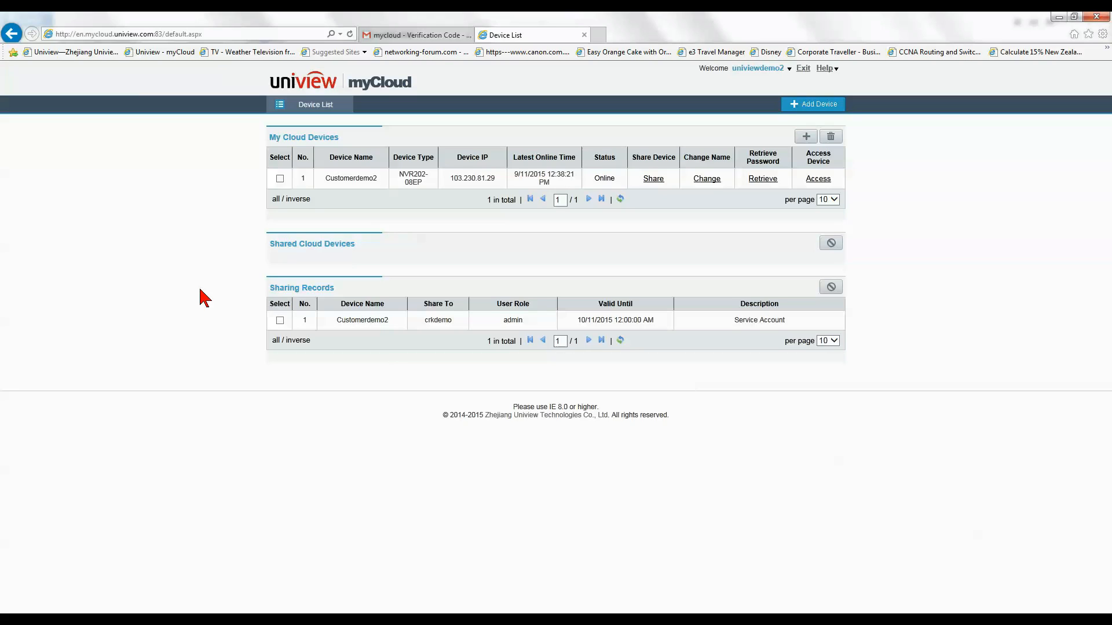
click(818, 180)
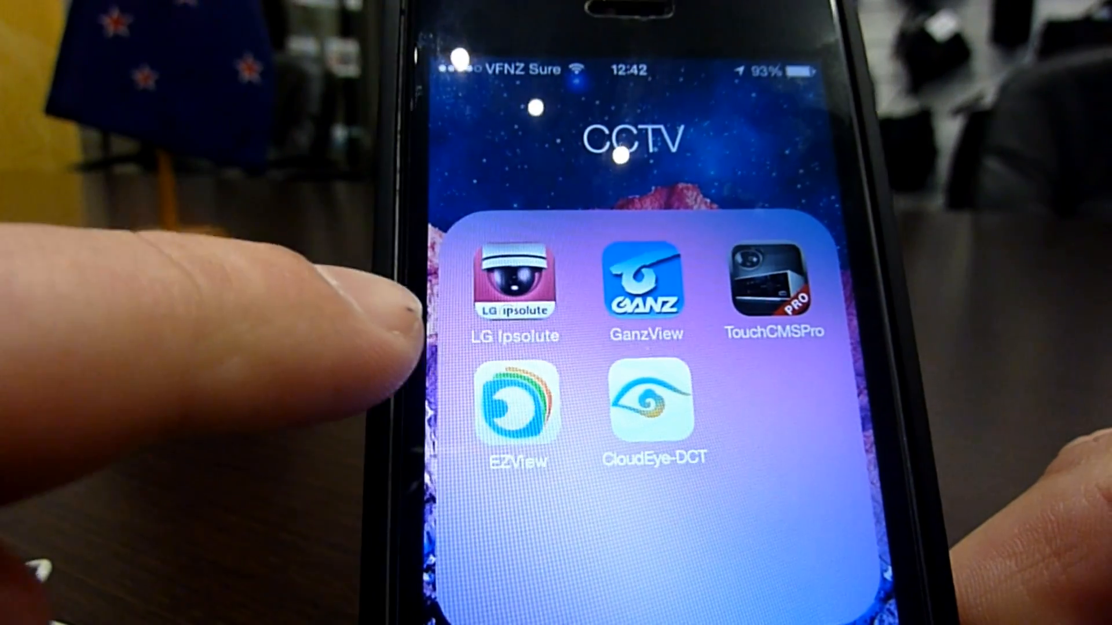
Step: Launch EZView and log in on the P2P Account screen with the mycloud account name and password
click(515, 403)
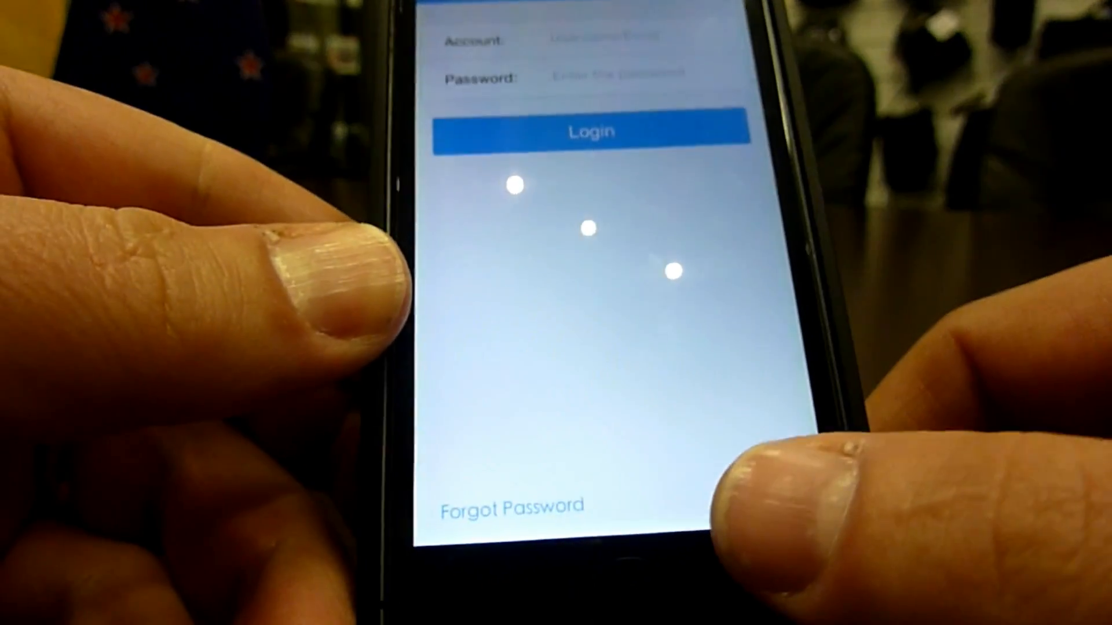
click(740, 481)
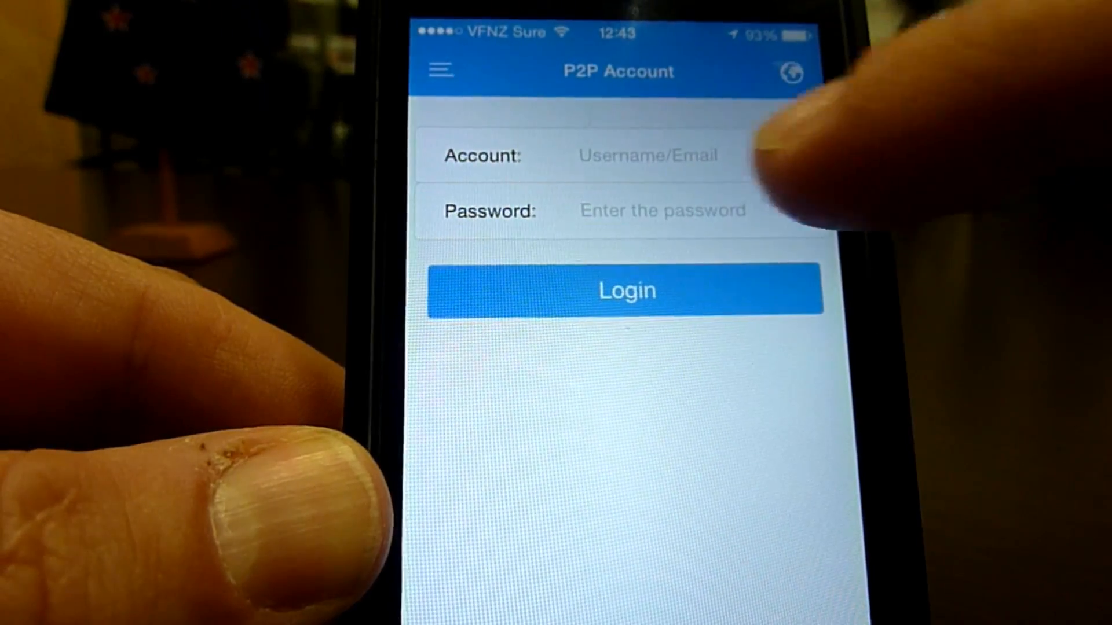
click(643, 155)
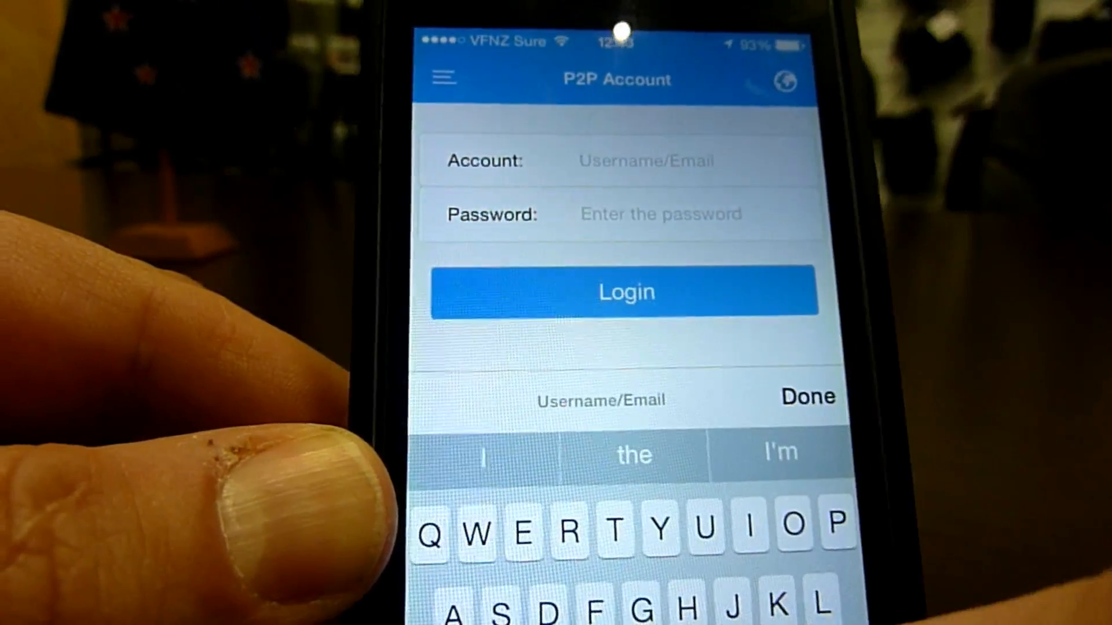
text(c)
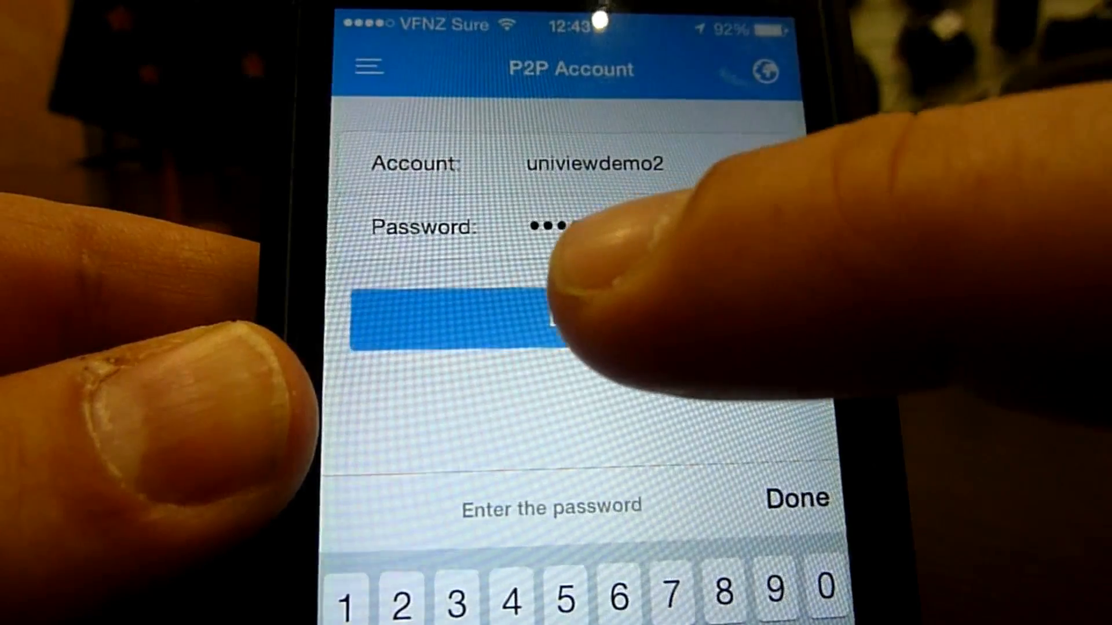
click(579, 318)
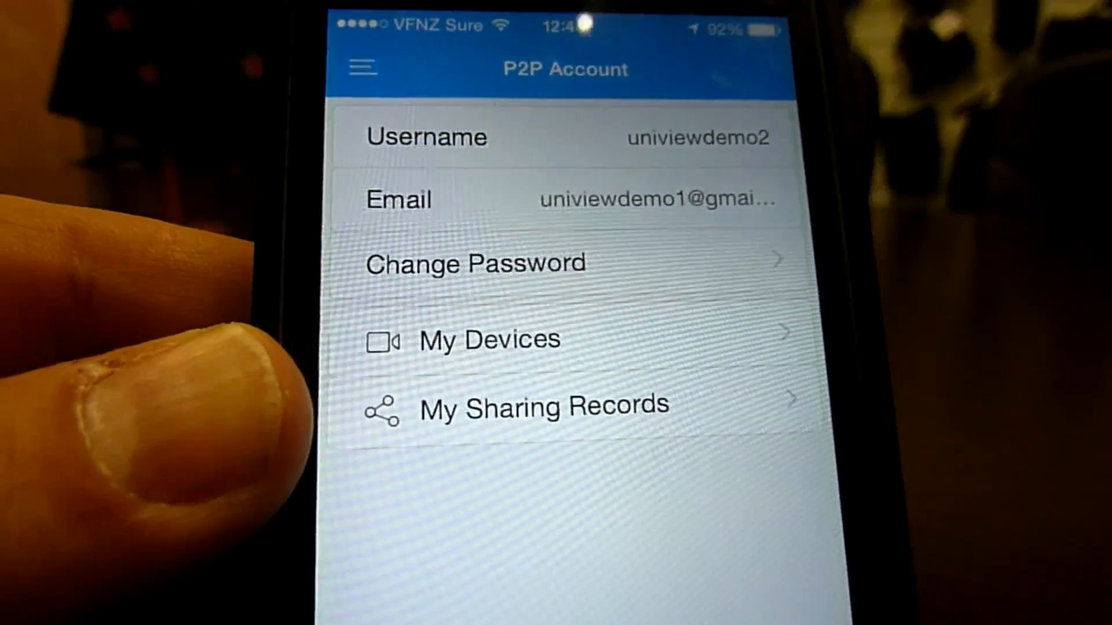
Step: From My Devices, start adding a new device and open the scanner for the NVR's QR code
click(666, 341)
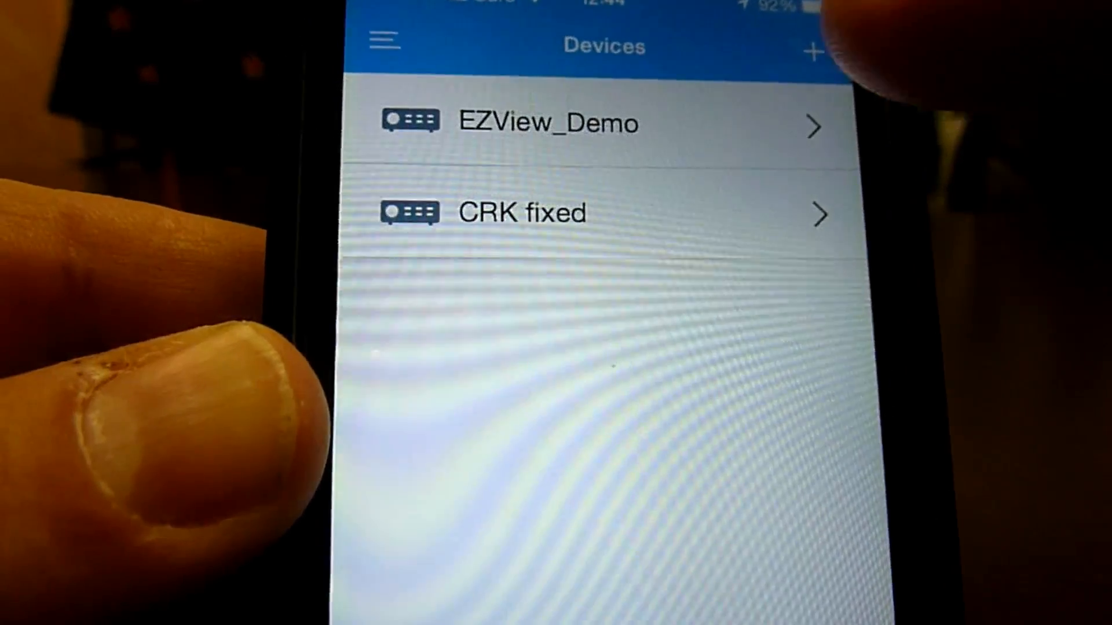
click(820, 45)
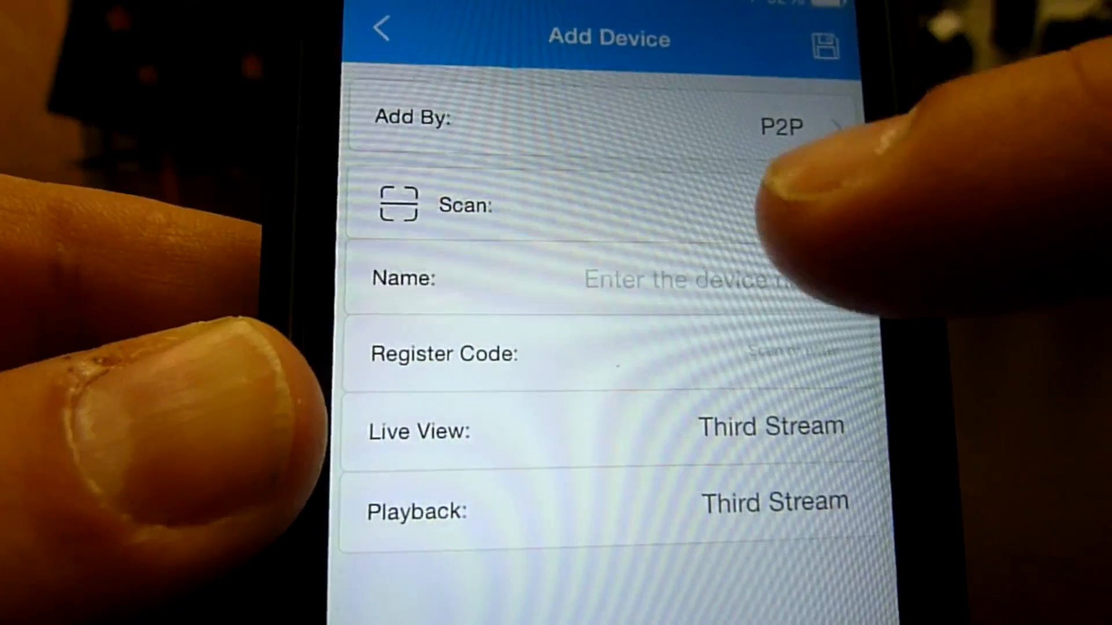
click(799, 200)
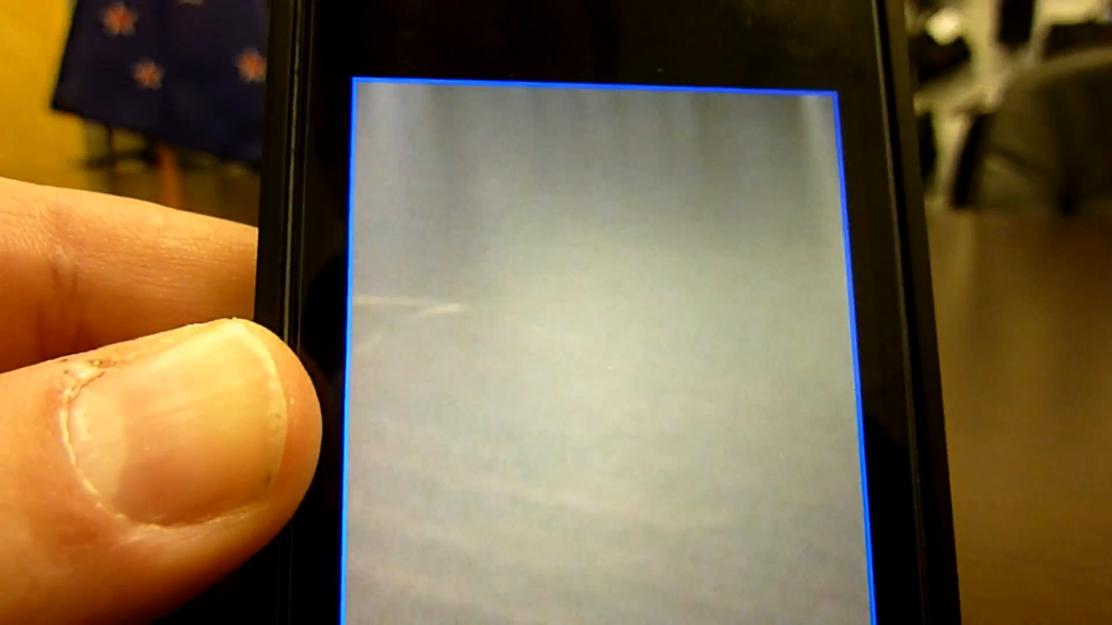